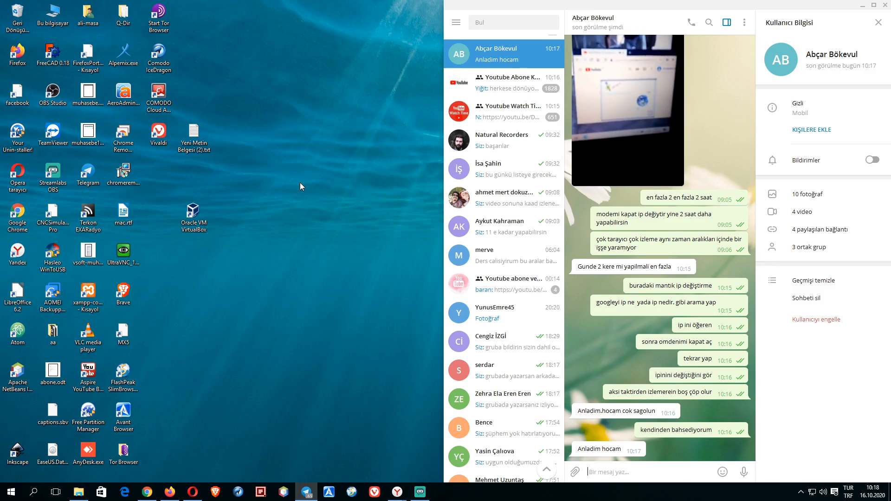
Step: Open Oracle VM VirtualBox, dismiss the update notice, and boot the anroid machine with the Android-x86 9.0-r2 entry
{"action": "double_click", "coordinate": [193, 214]}
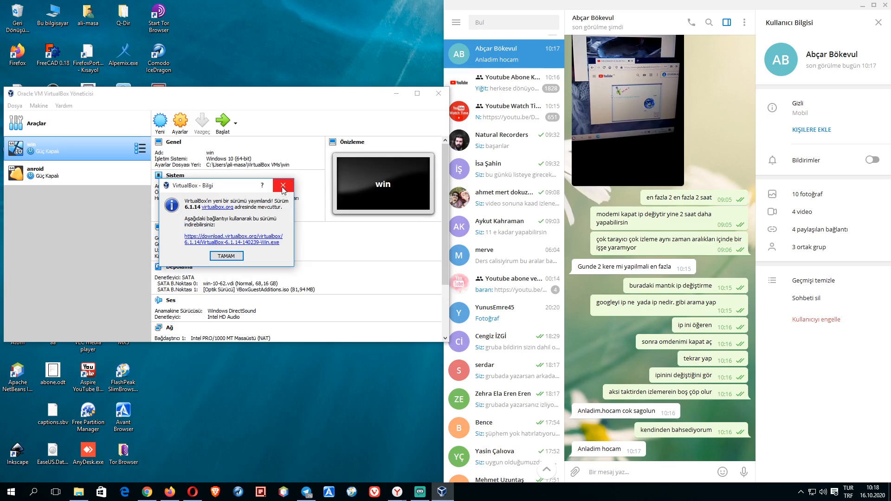
{"action": "left_click", "coordinate": [283, 187]}
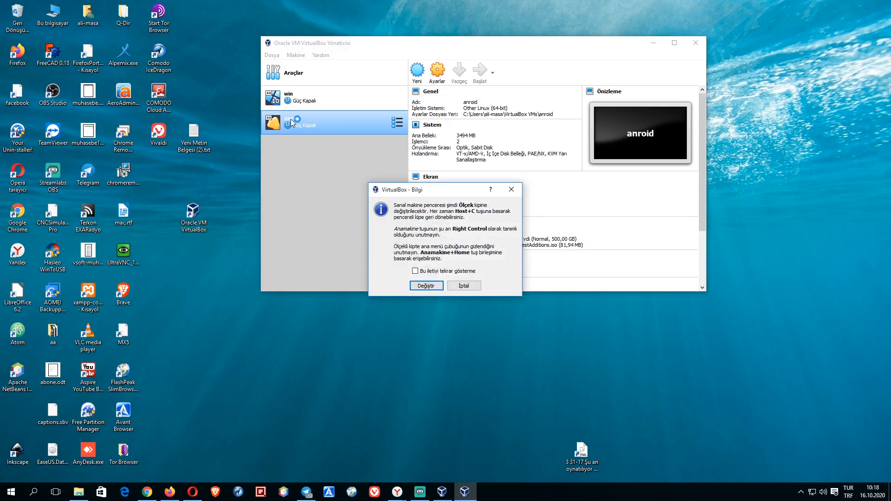
{"action": "left_click", "coordinate": [426, 286]}
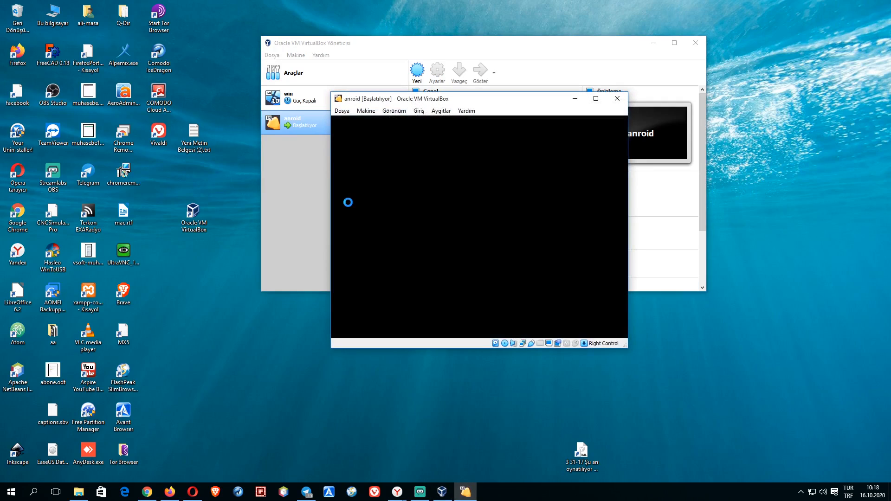
{"action": "left_click_drag", "start_coordinate": [489, 103], "coordinate": [437, 95]}
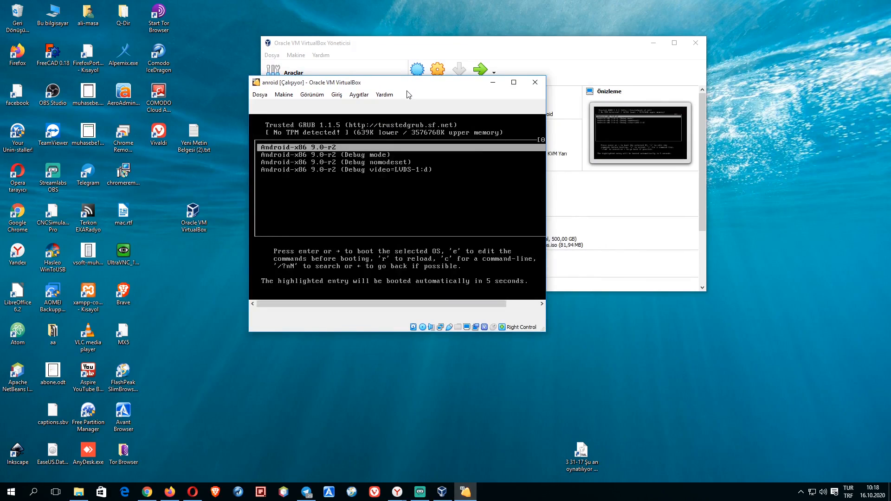
{"action": "key", "text": "Return"}
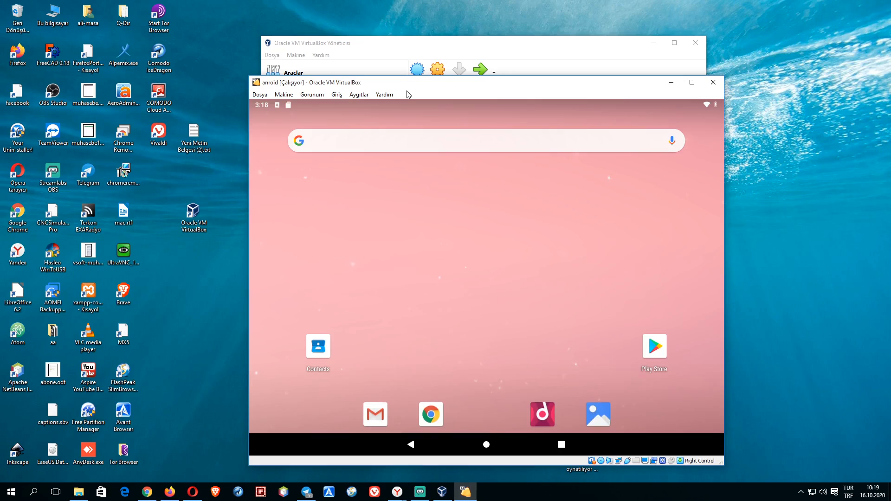
{"action": "left_click_drag", "start_coordinate": [425, 90], "coordinate": [378, 48]}
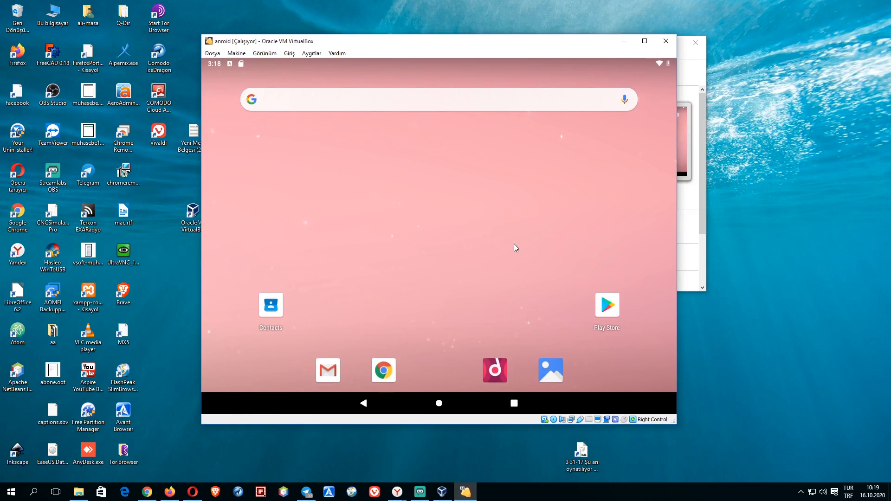
Step: Open Chrome in Android, accept its terms with Lite mode on, and choose to add an account for sync
{"action": "left_click", "coordinate": [377, 377]}
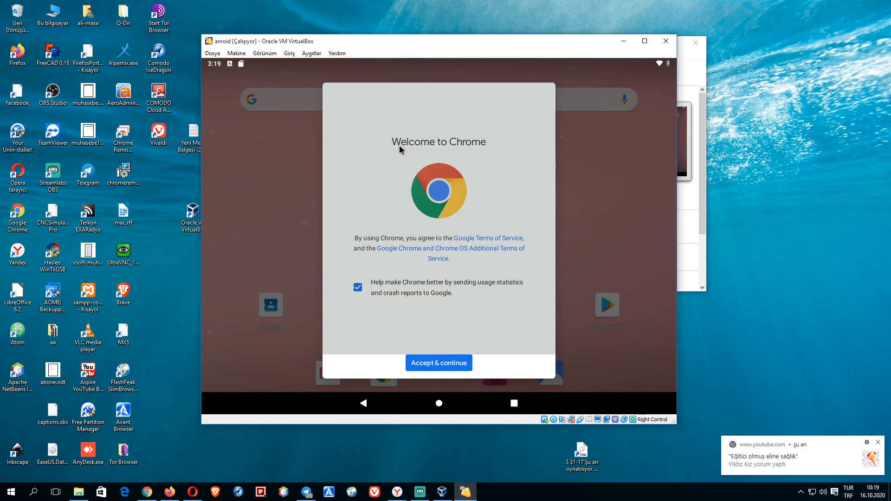
{"action": "left_click", "coordinate": [433, 365]}
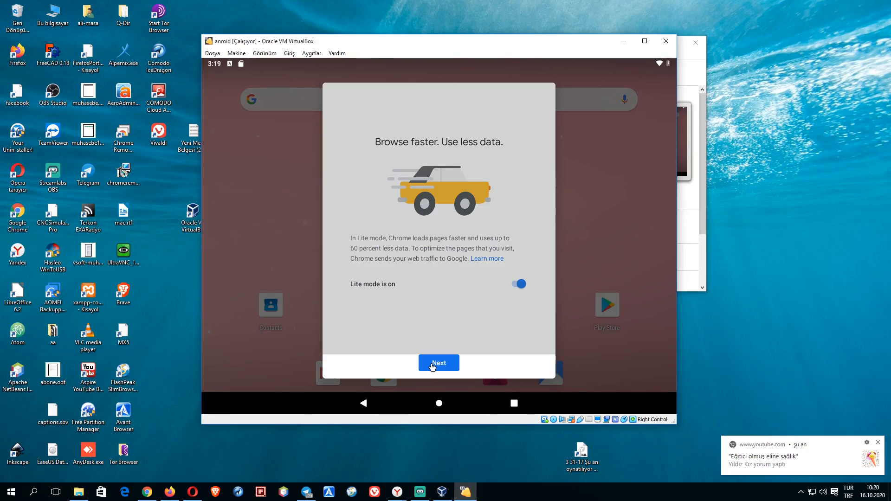
{"action": "left_click", "coordinate": [433, 365]}
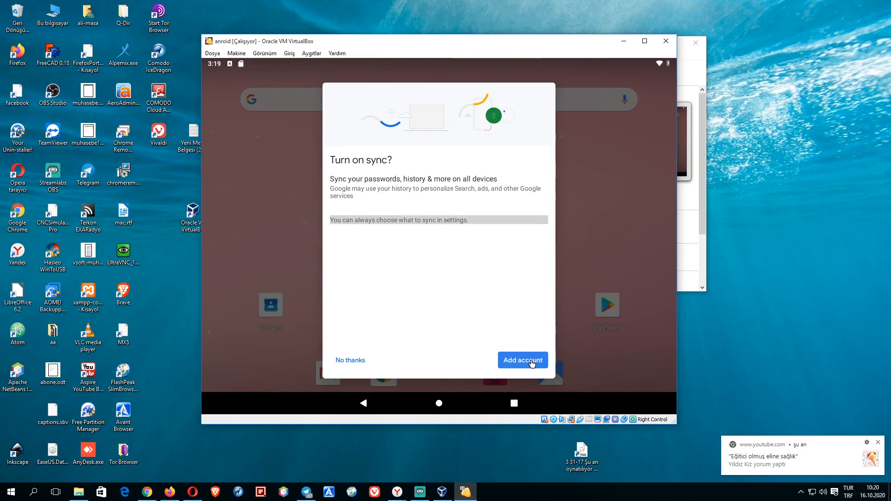
{"action": "left_click", "coordinate": [532, 360]}
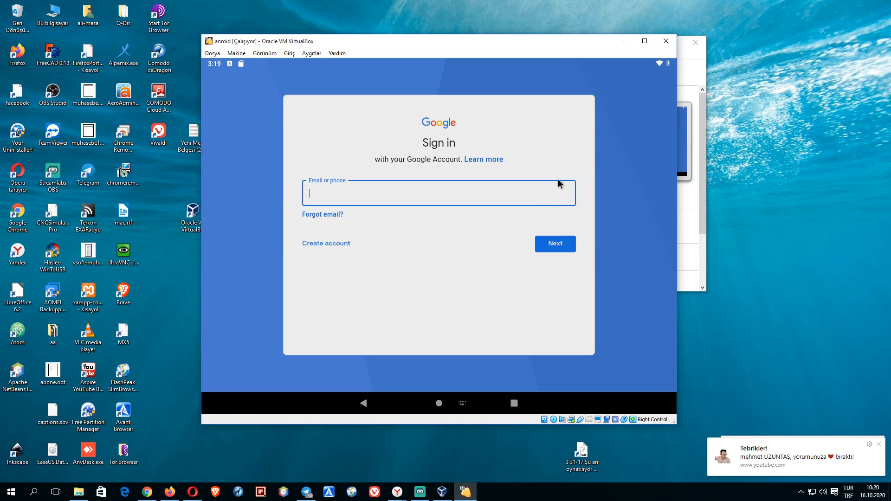
Step: Leave the Google sign-in for the recent apps overview and put Android Setup into split screen
{"action": "left_click", "coordinate": [603, 88]}
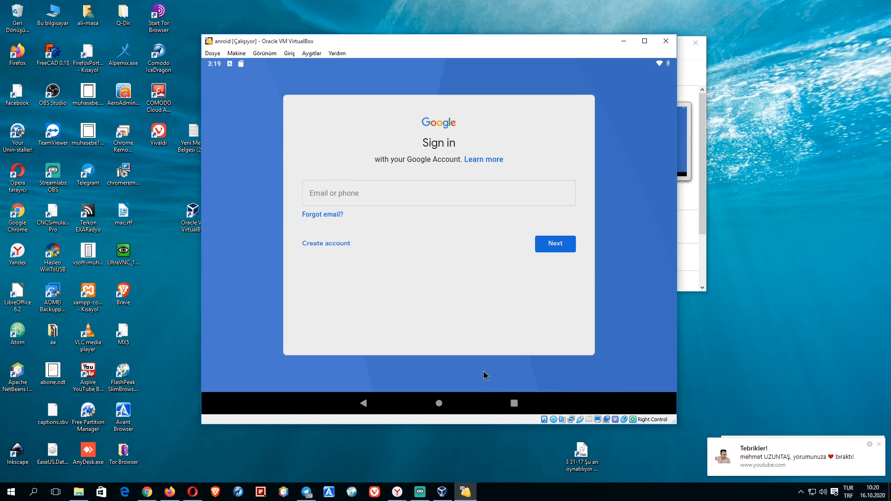
{"action": "left_click", "coordinate": [514, 403]}
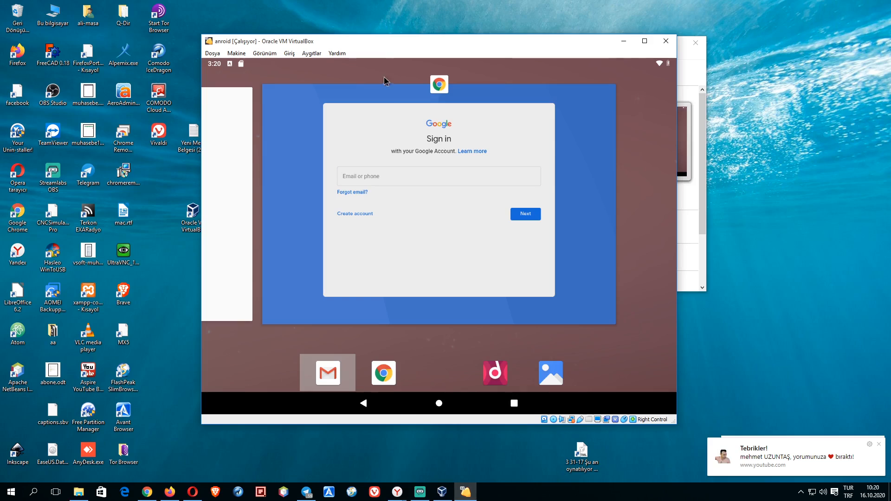
{"action": "left_click_drag", "start_coordinate": [382, 94], "coordinate": [396, 63]}
{"action": "left_click_drag", "start_coordinate": [614, 144], "coordinate": [466, 86]}
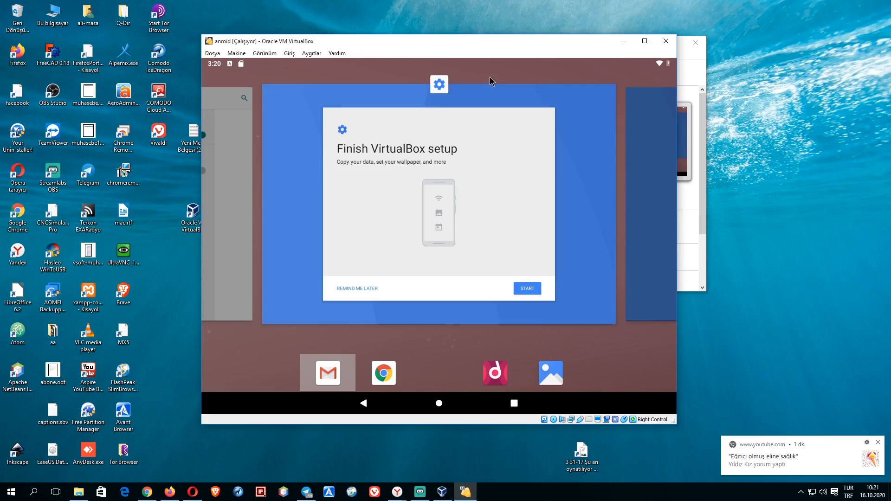
{"action": "left_click", "coordinate": [440, 87]}
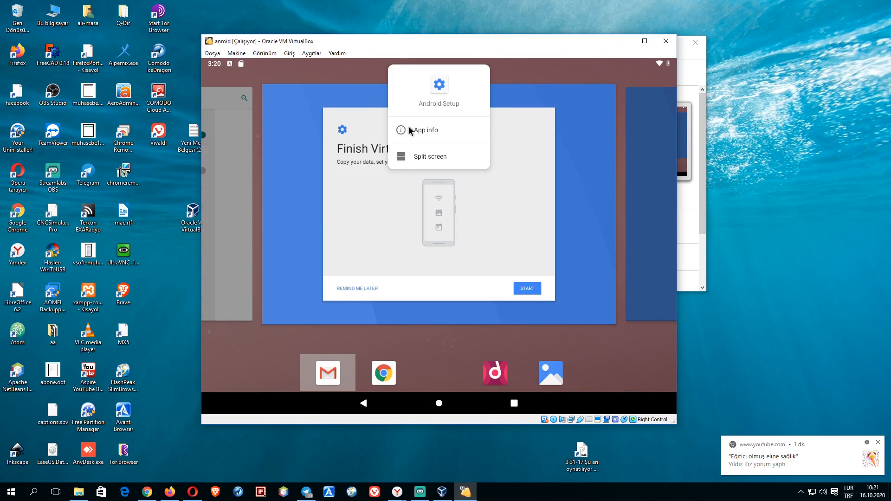
{"action": "left_click", "coordinate": [325, 76]}
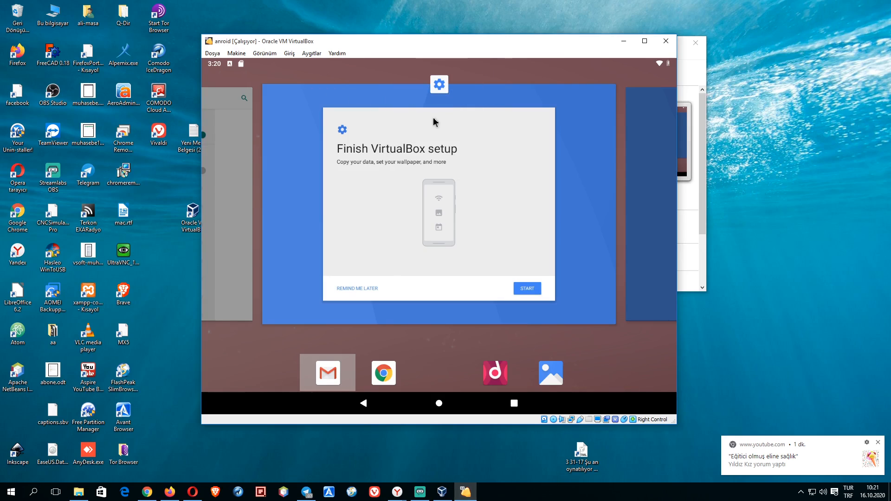
{"action": "left_click", "coordinate": [437, 90]}
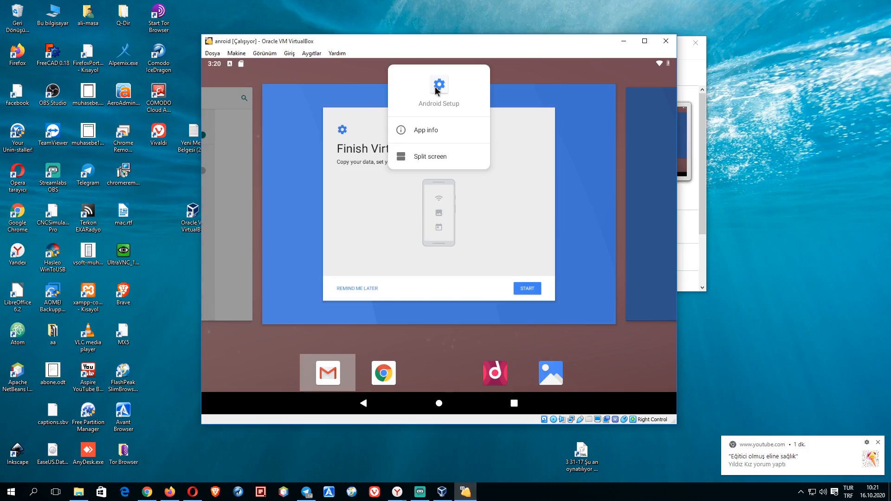
{"action": "left_click", "coordinate": [408, 161]}
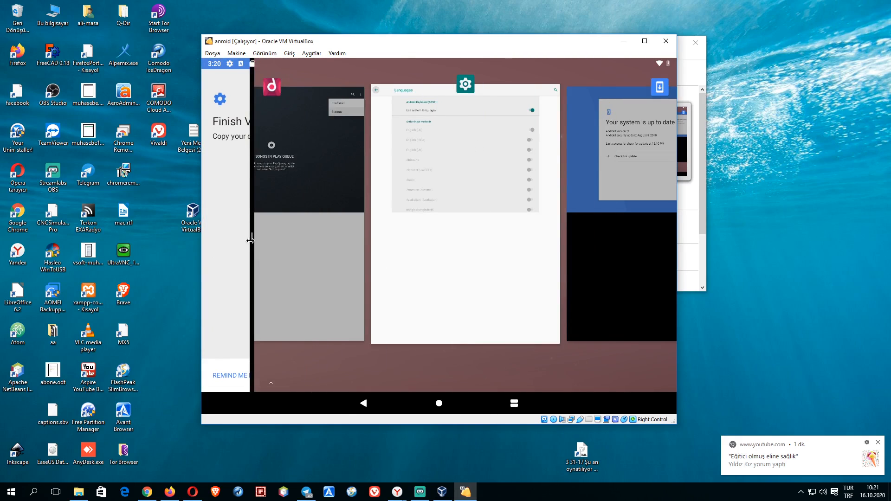
Step: Widen the Android Setup pane to about half the display and open the system update screen beside it
{"action": "left_click_drag", "start_coordinate": [251, 237], "coordinate": [418, 229]}
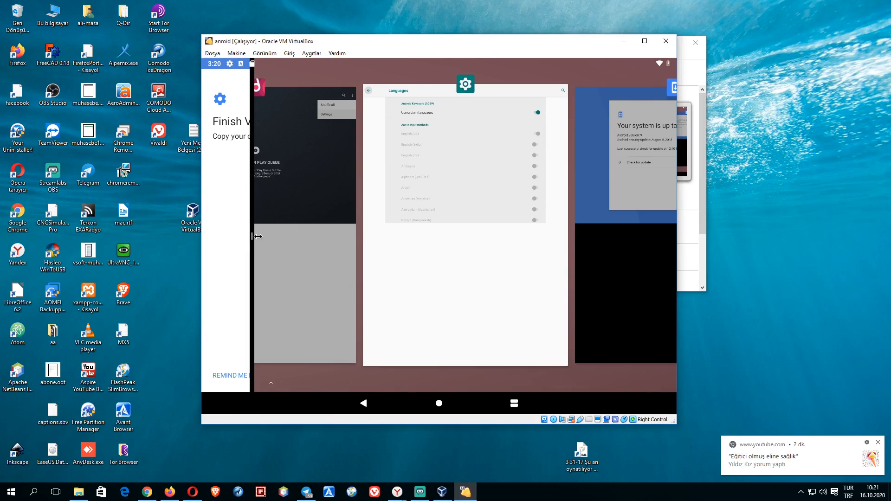
{"action": "left_click_drag", "start_coordinate": [252, 238], "coordinate": [516, 242]}
{"action": "left_click_drag", "start_coordinate": [251, 236], "coordinate": [563, 246]}
{"action": "left_click", "coordinate": [596, 333]}
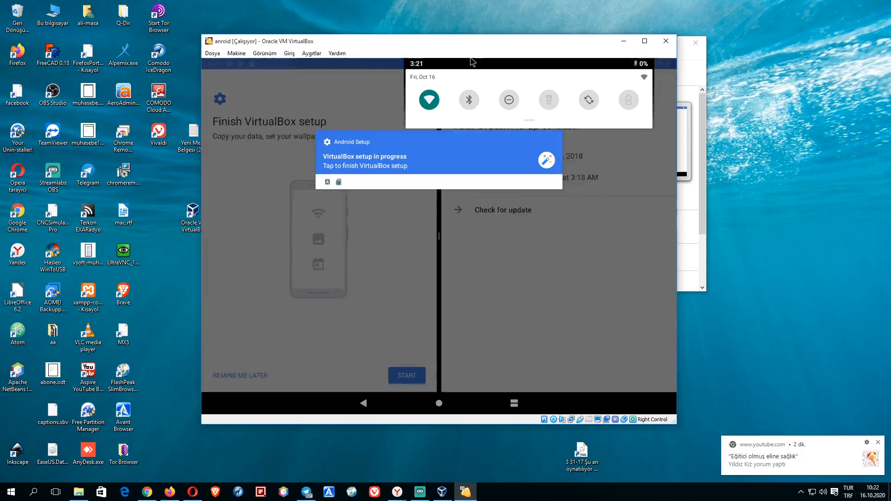
Step: Expand the Android notifications and close the virtual machine with the "Makinenin gücünü kapat" option
{"action": "left_click", "coordinate": [473, 63]}
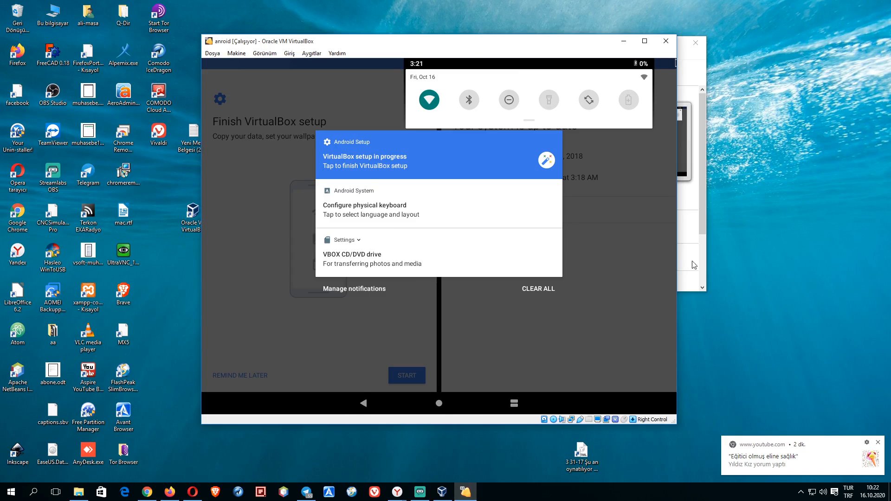
{"action": "left_click", "coordinate": [666, 41]}
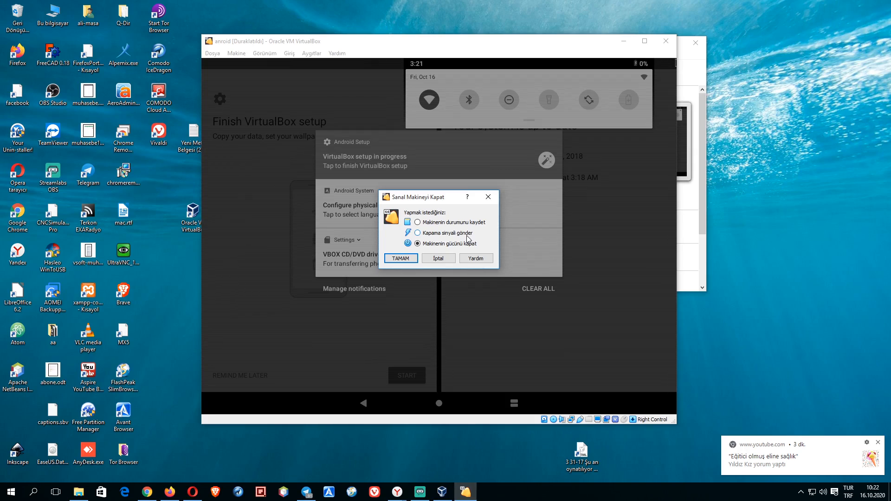
{"action": "left_click", "coordinate": [405, 260]}
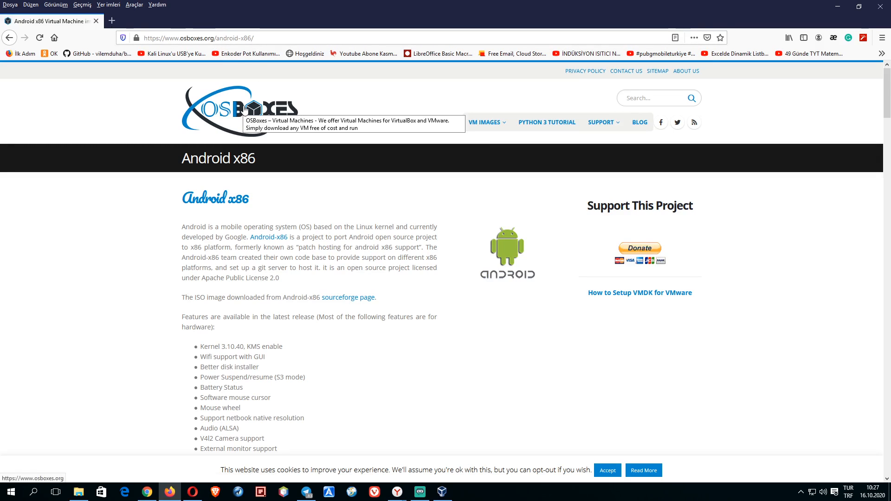
Step: On the osboxes.org Android x86 page, examine the 9.0-R2 Pie VirtualBox downloads and check the andr-9.0-r2-VB-64bit.7z archive on ssd-yedek (E:)
{"action": "scroll", "coordinate": [245, 108], "scroll_direction": "down", "scroll_amount": 4}
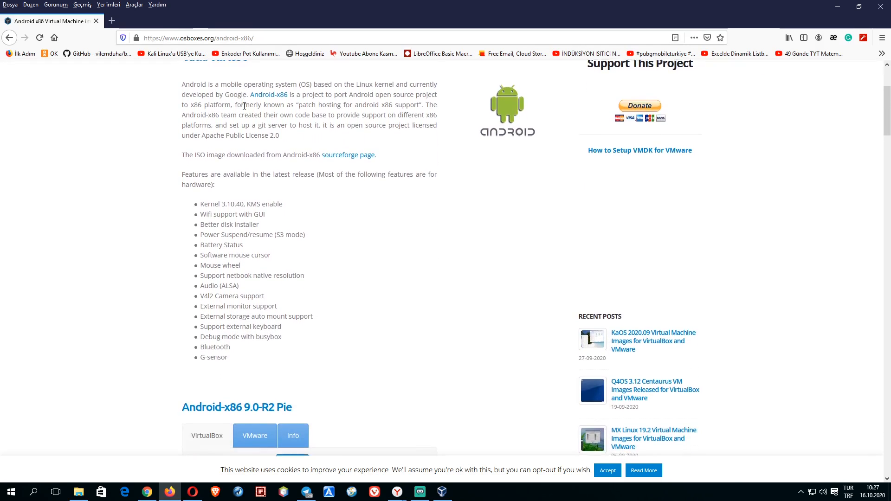
{"action": "scroll", "coordinate": [245, 106], "scroll_direction": "down", "scroll_amount": 4}
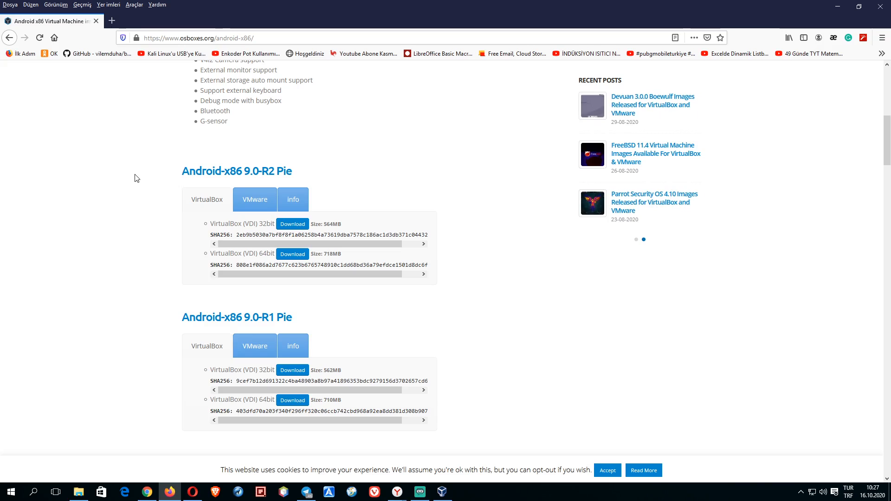
{"action": "scroll", "coordinate": [137, 179], "scroll_direction": "down", "scroll_amount": 2}
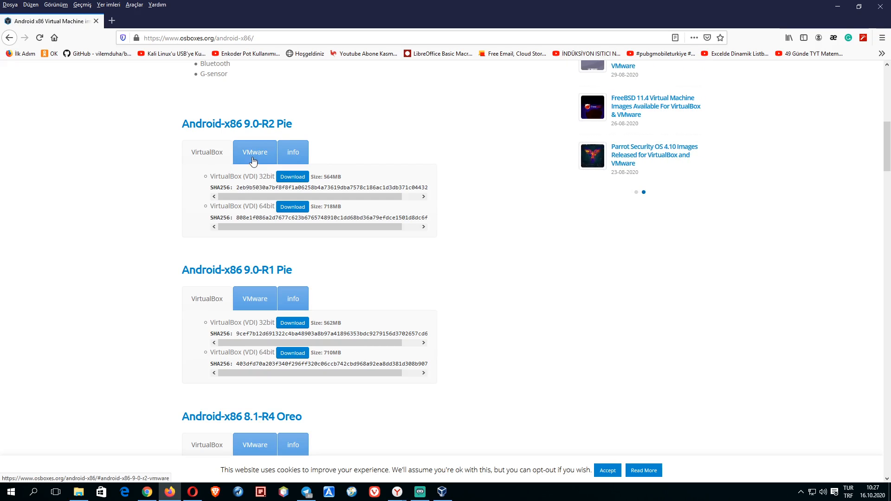
{"action": "left_click", "coordinate": [208, 154]}
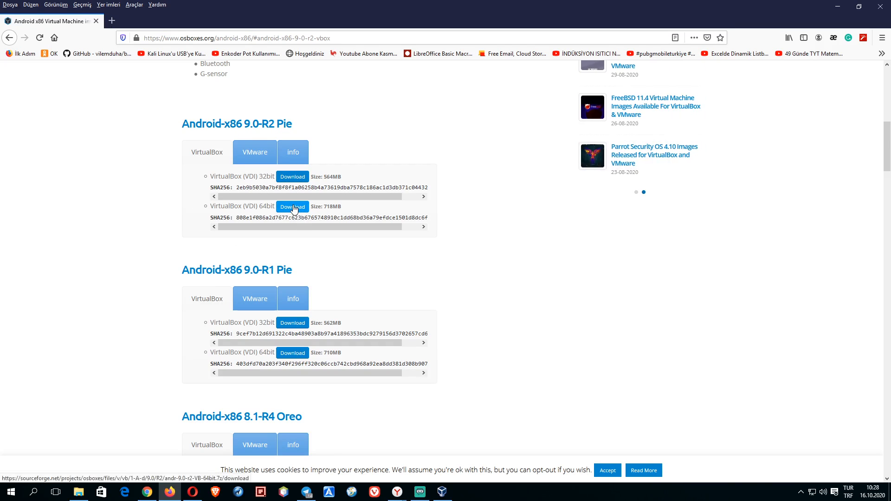
{"action": "left_click", "coordinate": [79, 495]}
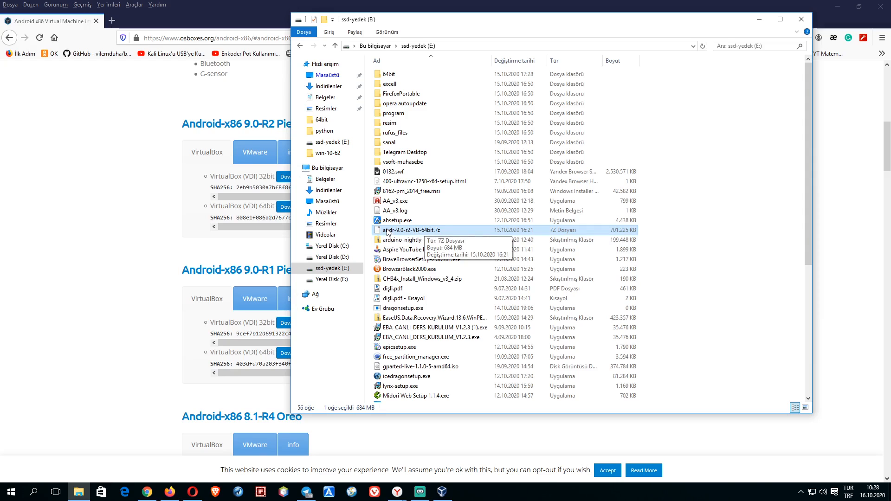
{"action": "left_click", "coordinate": [120, 225]}
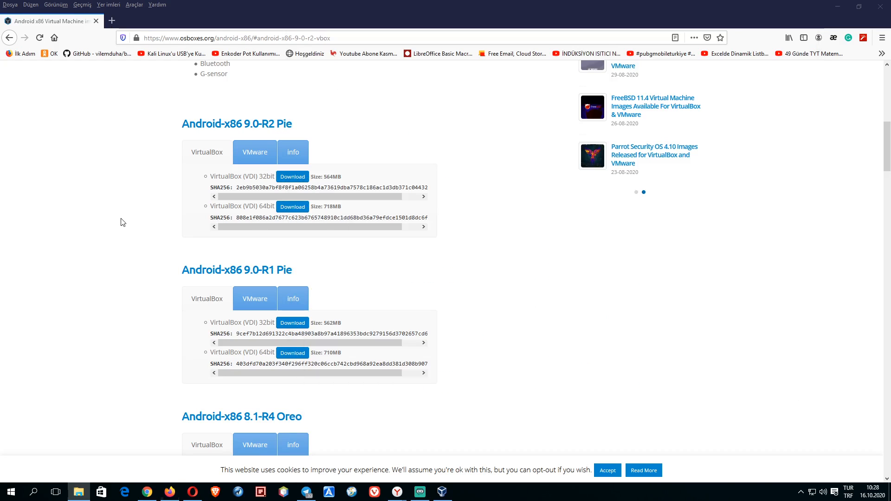
Step: Switch to VirtualBox, start creating a new virtual machine and set its type to Linux
{"action": "left_click", "coordinate": [445, 486]}
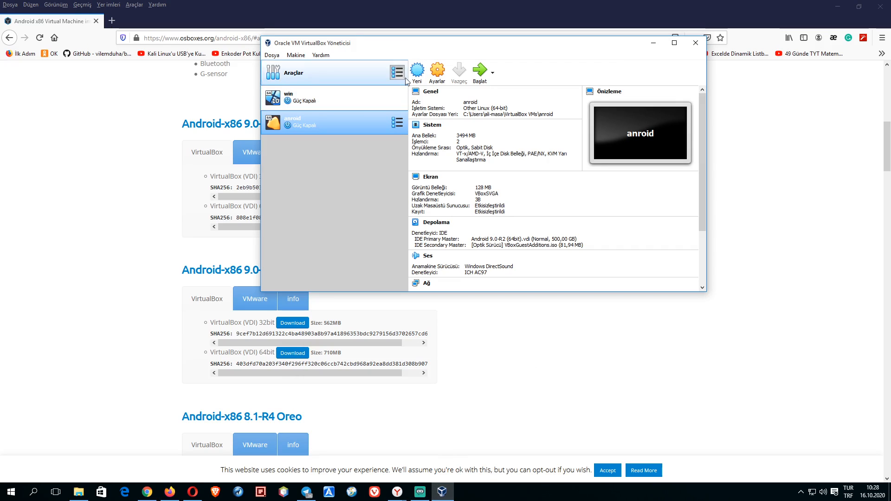
{"action": "left_click", "coordinate": [417, 74]}
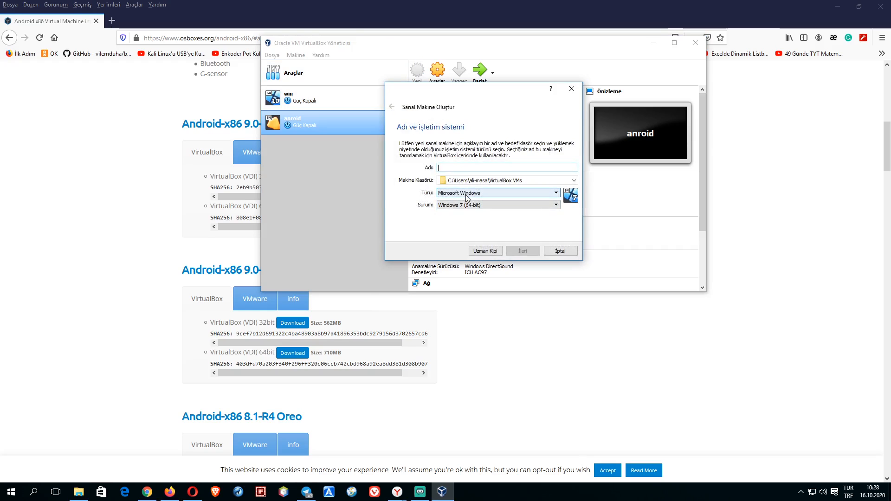
{"action": "left_click", "coordinate": [466, 194]}
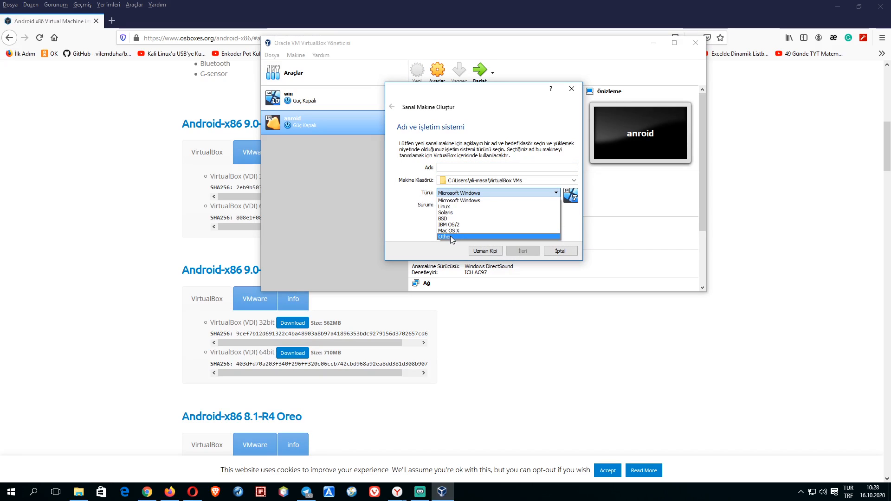
{"action": "left_click", "coordinate": [449, 207]}
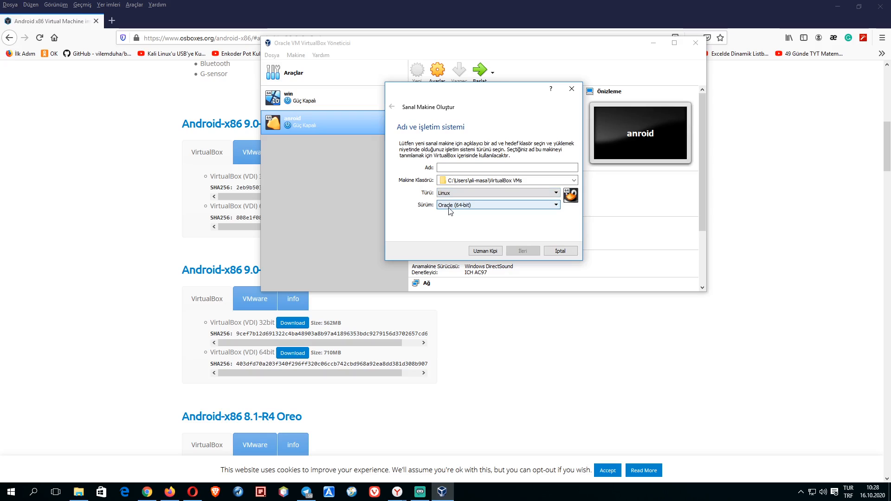
Step: Set the new virtual machine's Linux version to Other Linux (64-bit)
{"action": "left_click", "coordinate": [458, 167]}
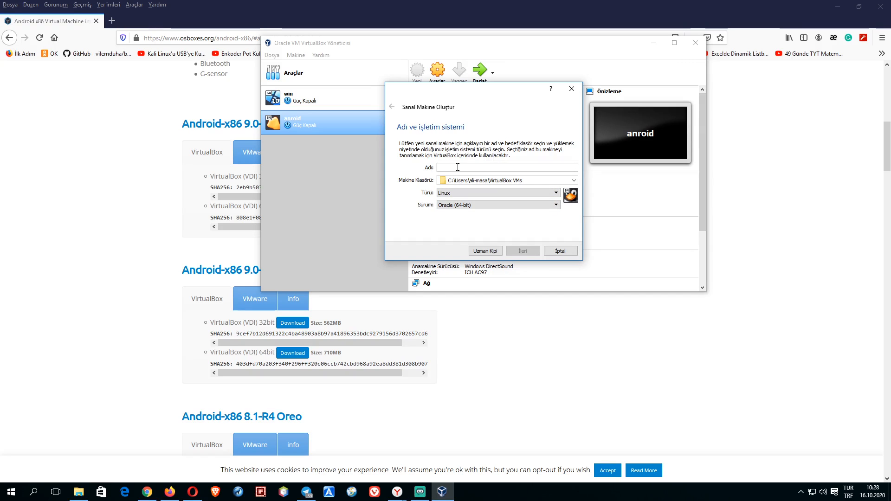
{"action": "left_click", "coordinate": [556, 204]}
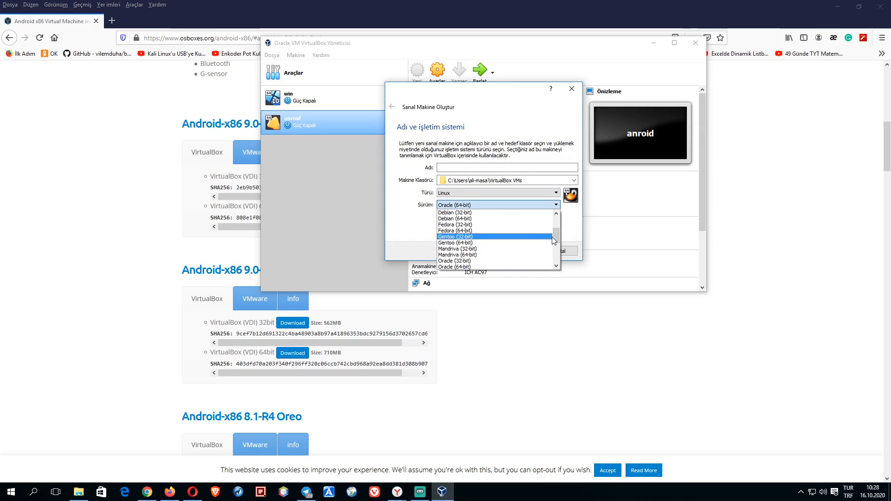
{"action": "left_click", "coordinate": [552, 255]}
{"action": "left_click", "coordinate": [549, 209]}
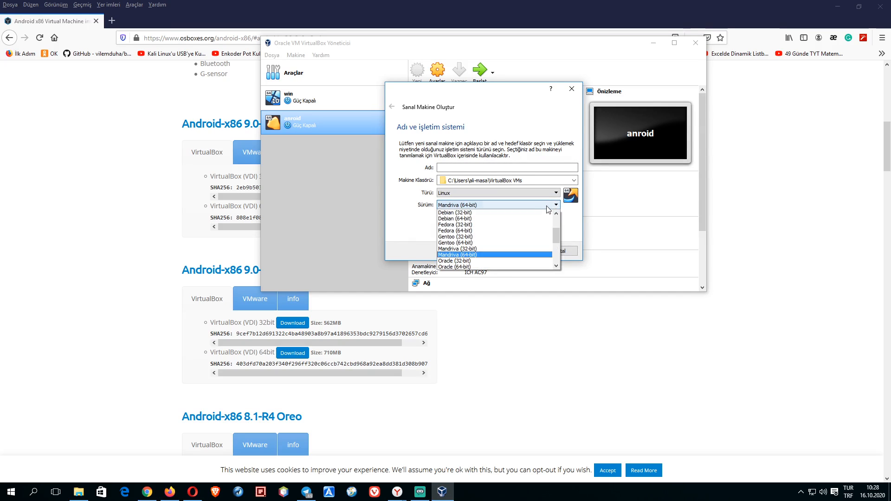
{"action": "scroll", "coordinate": [556, 241], "scroll_direction": "down", "scroll_amount": 4}
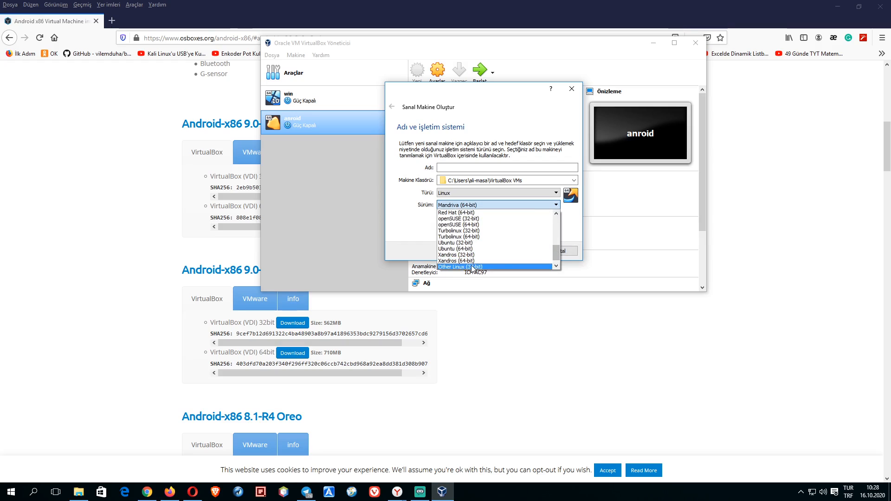
{"action": "left_click", "coordinate": [473, 267]}
{"action": "left_click", "coordinate": [501, 204]}
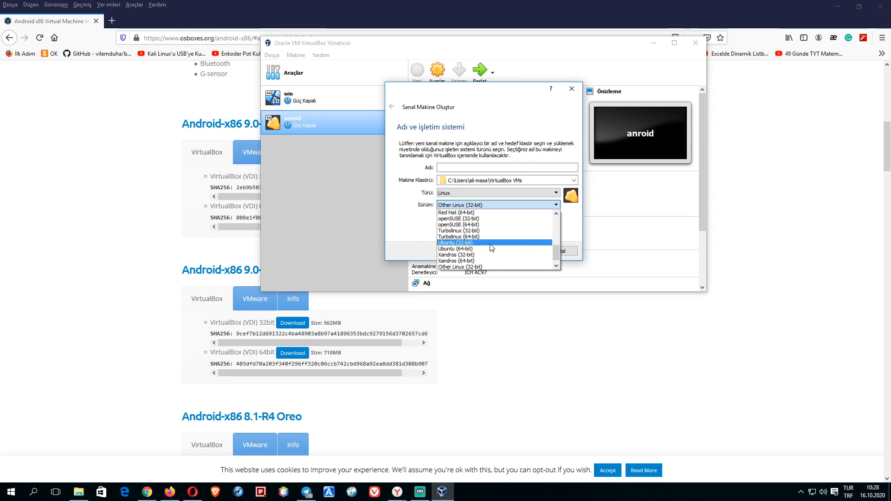
{"action": "scroll", "coordinate": [557, 253], "scroll_direction": "down", "scroll_amount": 1}
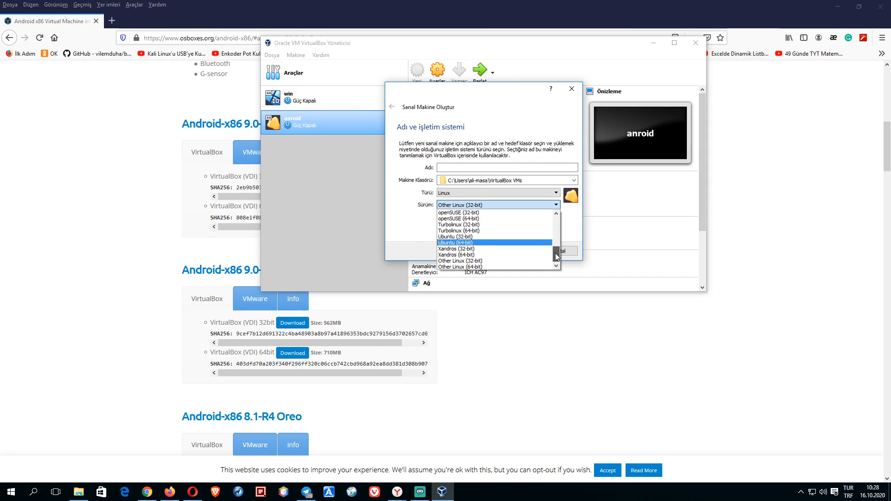
{"action": "left_click", "coordinate": [488, 267]}
Step: Name the new virtual machine android9 and allocate 3274 MB of memory to it
{"action": "left_click", "coordinate": [461, 170]}
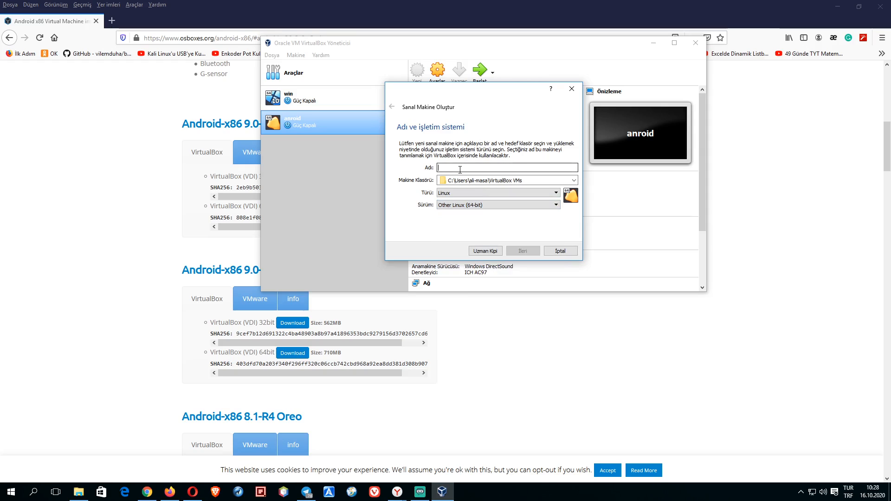
{"action": "type", "text": "and"}
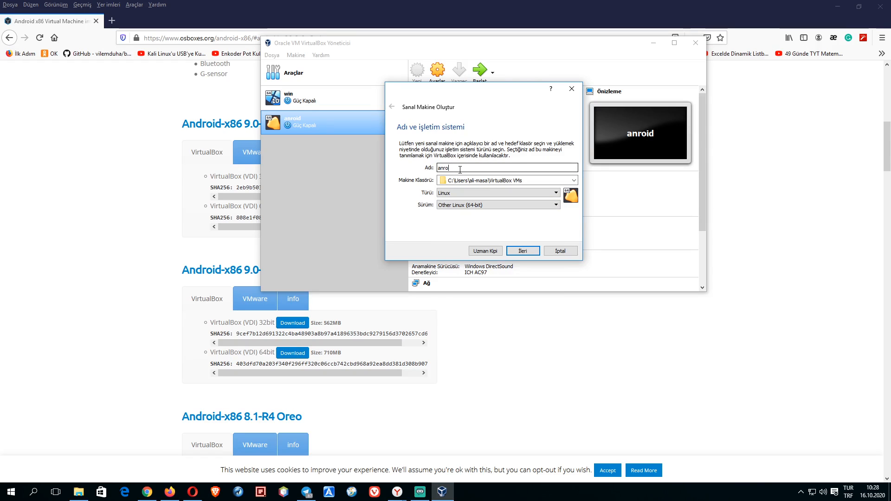
{"action": "type", "text": "roid9"}
{"action": "key", "text": "BackSpace"}
{"action": "key", "text": "BackSpace"}
{"action": "key", "text": "BackSpace"}
{"action": "type", "text": "droid9"}
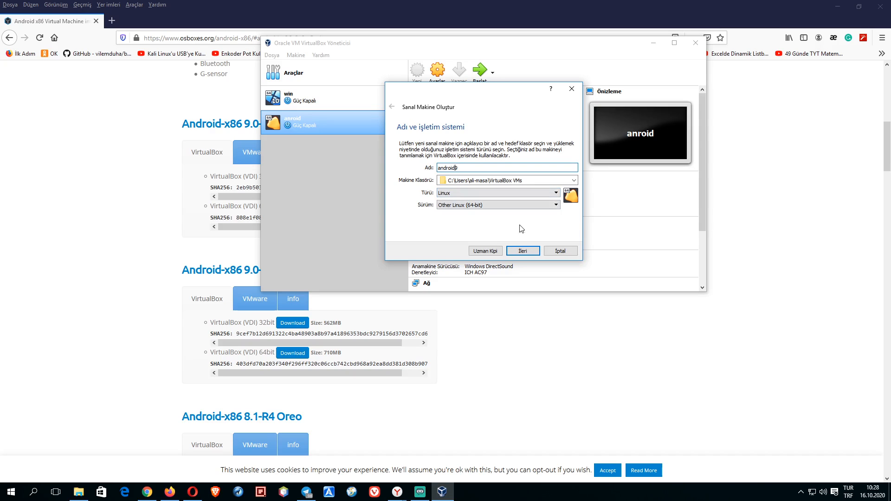
{"action": "left_click", "coordinate": [522, 252]}
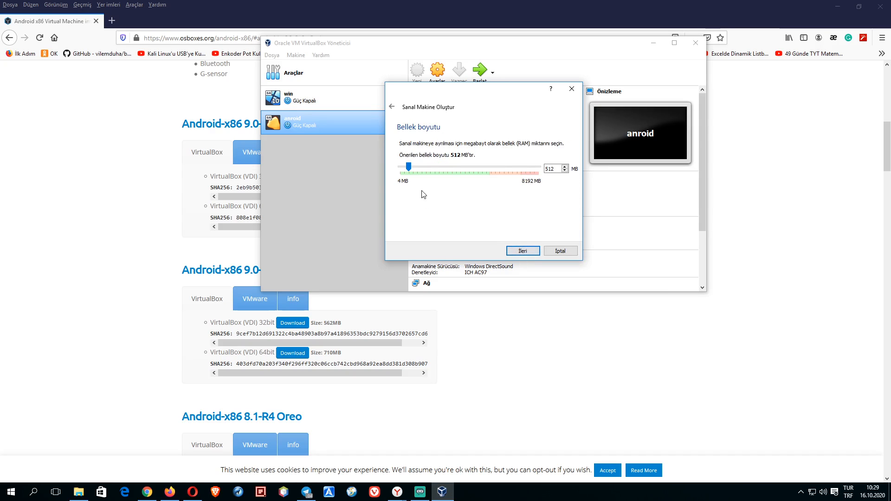
{"action": "left_click_drag", "start_coordinate": [409, 170], "coordinate": [456, 173]}
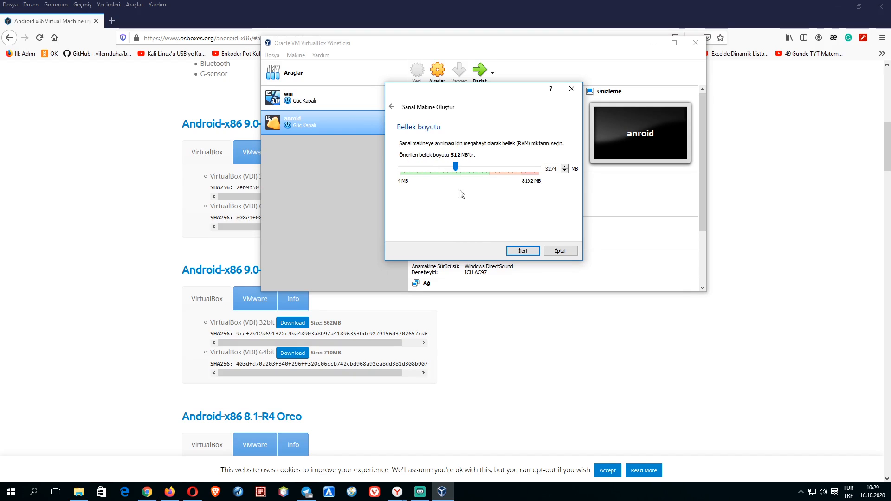
{"action": "left_click", "coordinate": [521, 252]}
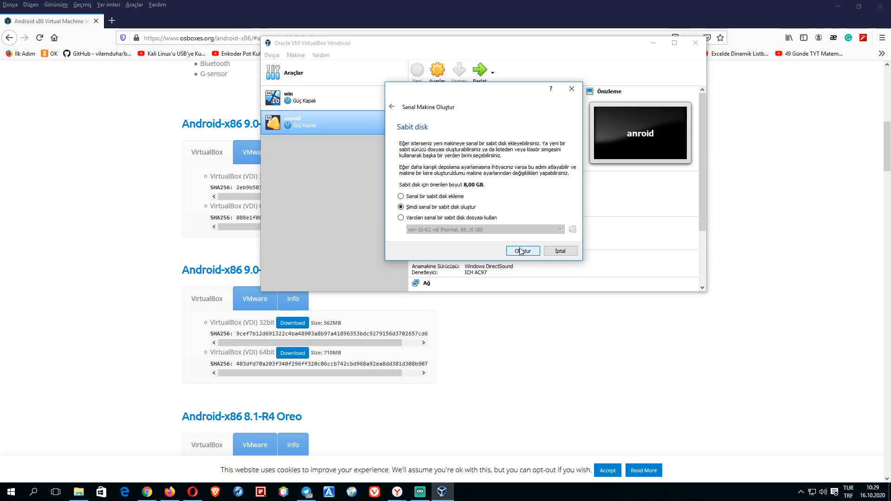
Step: Use the existing virtual hard disk Android 9.0-R2 (64bit).vdi and create the virtual machine
{"action": "left_click", "coordinate": [401, 219]}
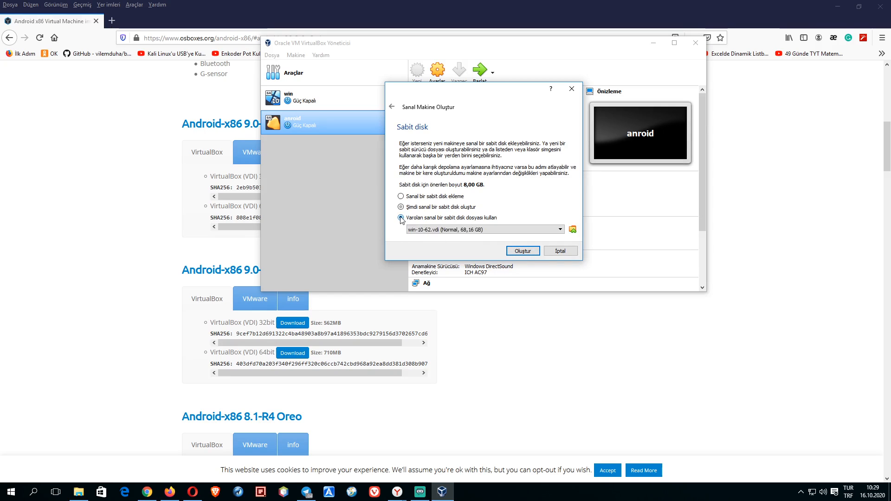
{"action": "left_click", "coordinate": [572, 231]}
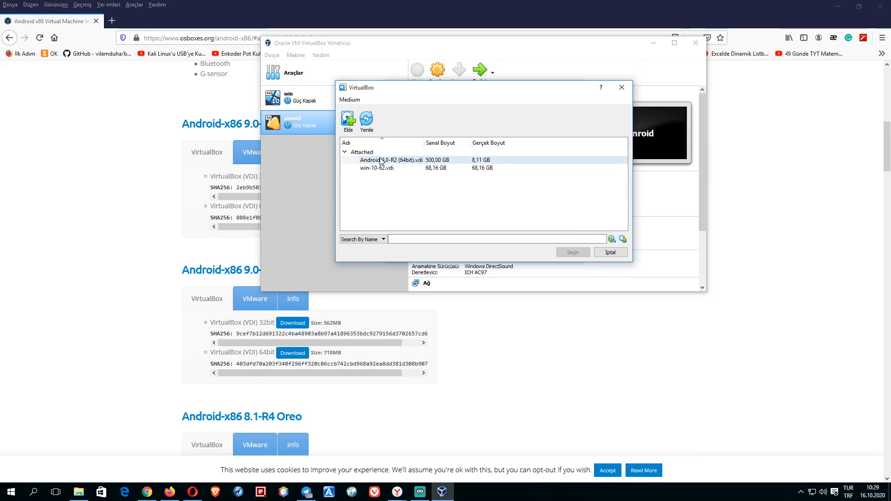
{"action": "left_click", "coordinate": [349, 124]}
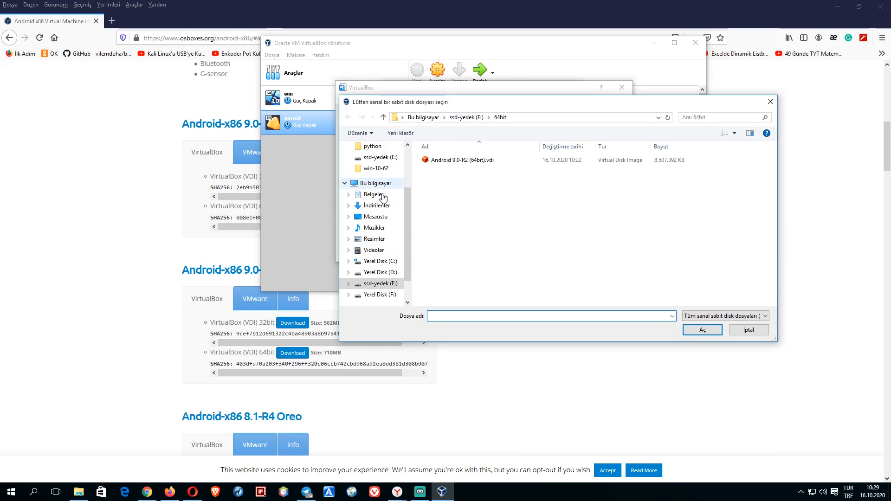
{"action": "left_click", "coordinate": [759, 329]}
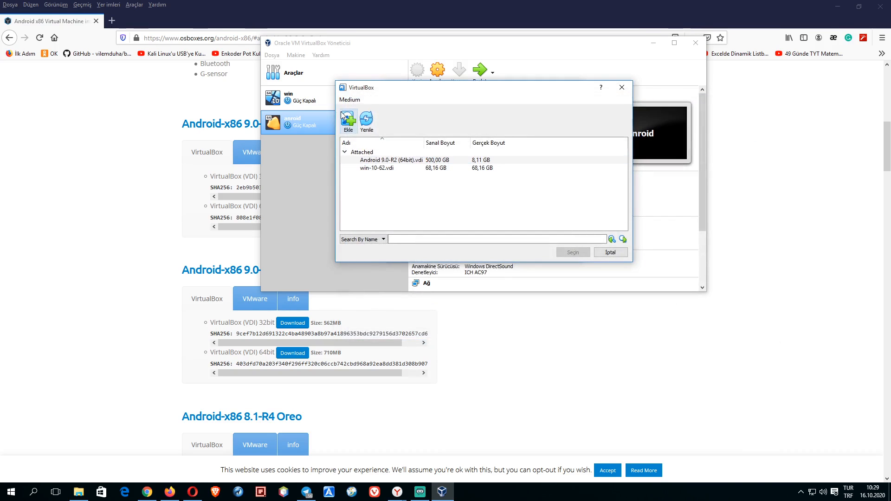
{"action": "left_click", "coordinate": [367, 161]}
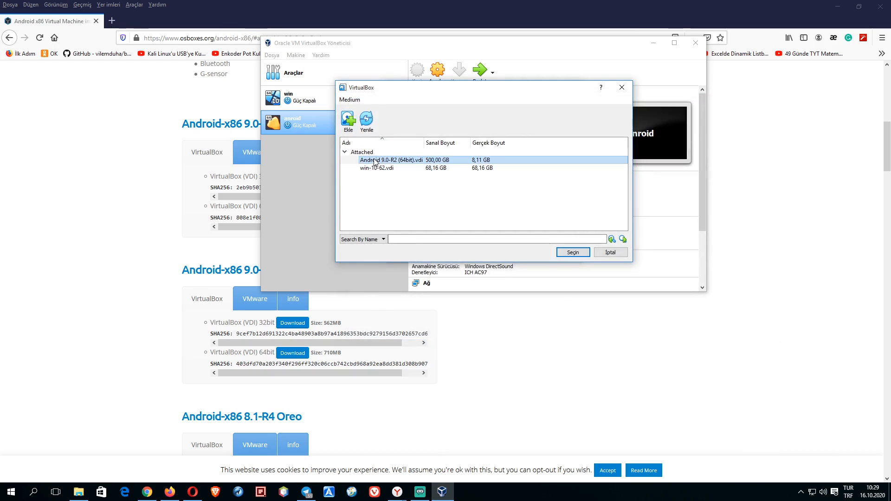
{"action": "left_click", "coordinate": [572, 253]}
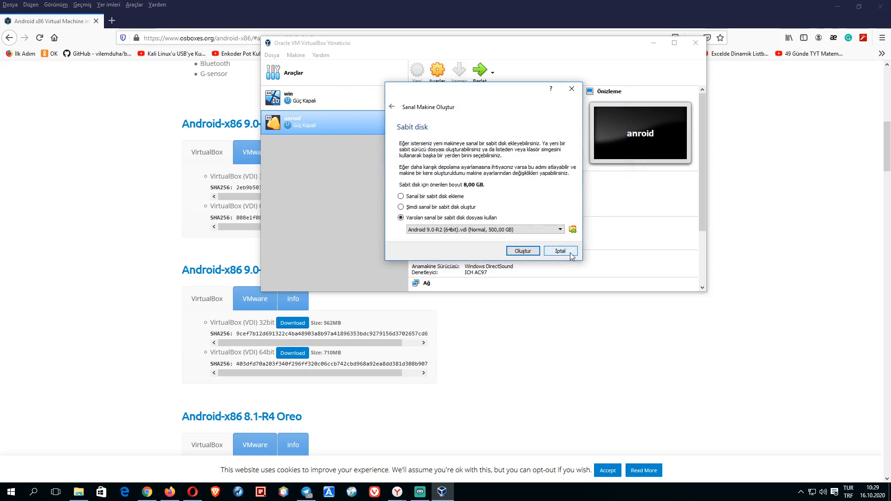
{"action": "left_click", "coordinate": [524, 251]}
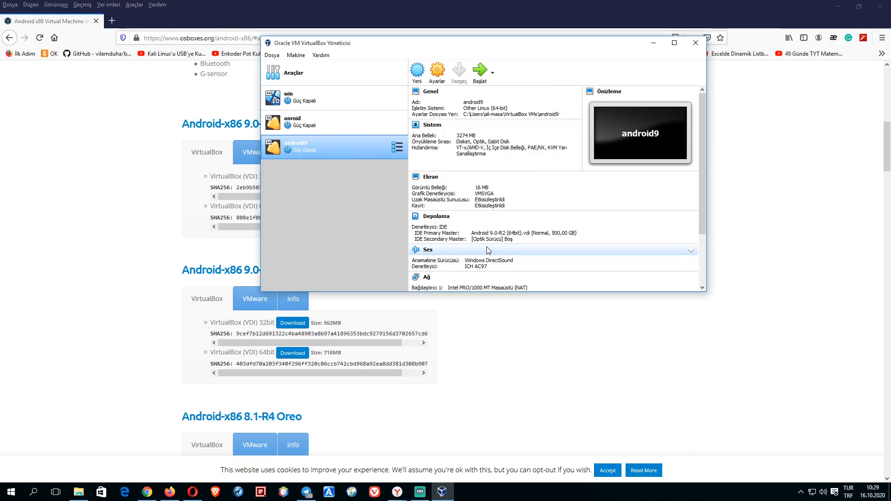
Step: Review android9's general settings and exclude the floppy (Disket) from its boot order
{"action": "left_click", "coordinate": [437, 76]}
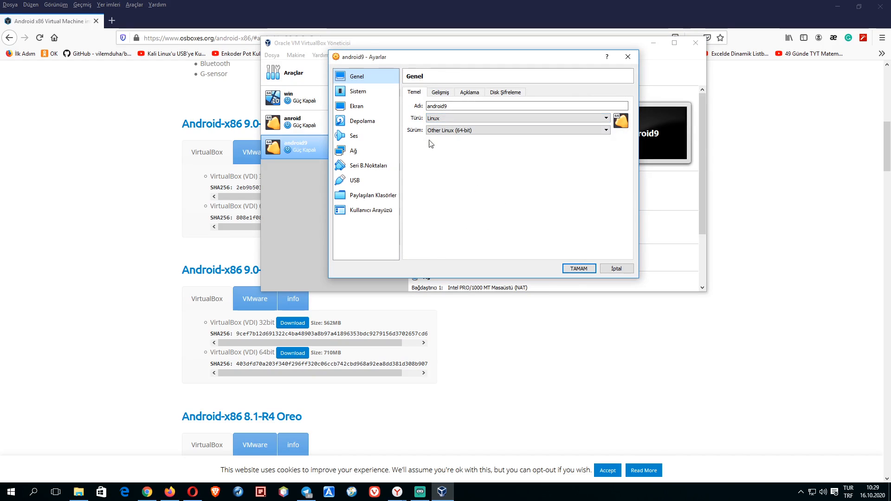
{"action": "left_click", "coordinate": [437, 93]}
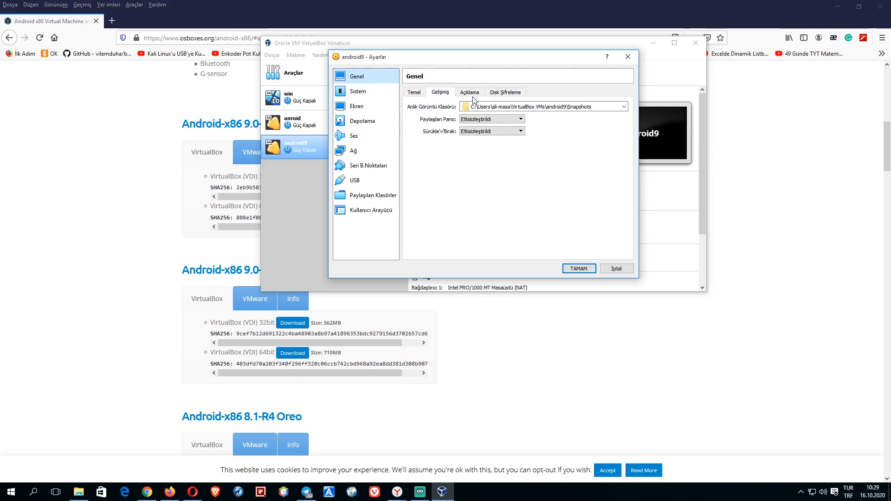
{"action": "left_click", "coordinate": [475, 93]}
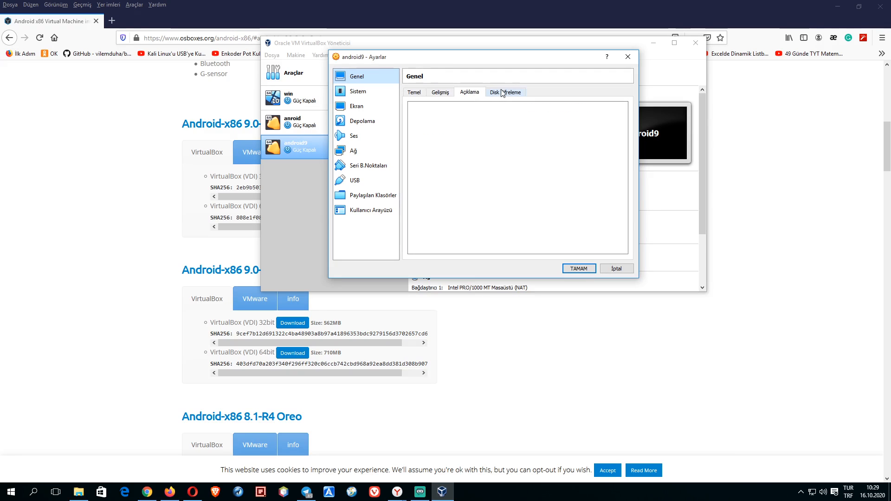
{"action": "left_click", "coordinate": [502, 93]}
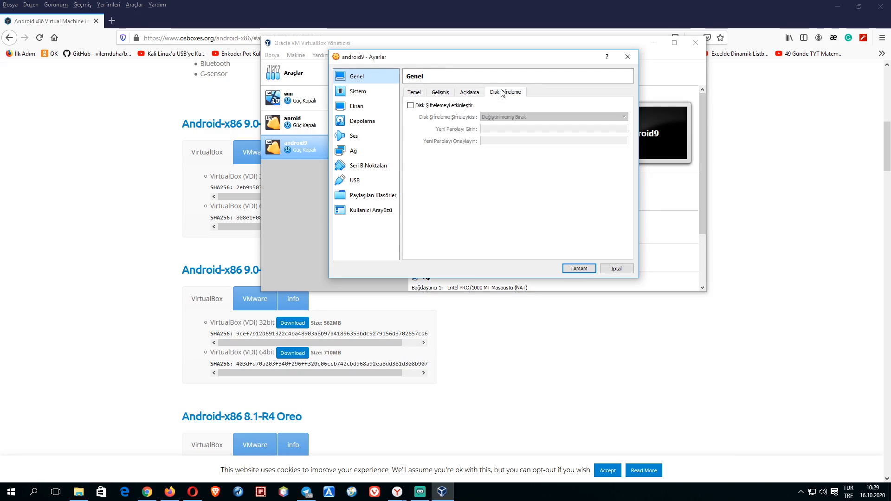
{"action": "left_click", "coordinate": [367, 93]}
{"action": "left_click", "coordinate": [465, 127]}
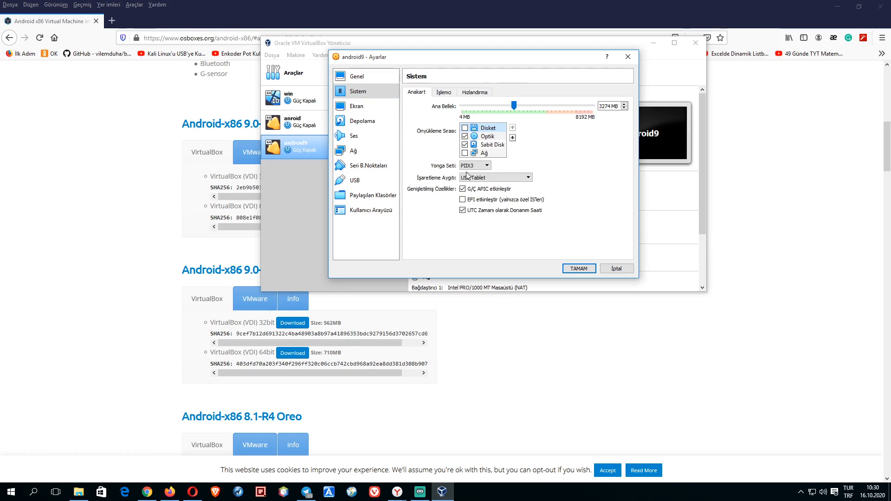
Step: Configure android9's display with 128 MB of video memory, the VBoxSVGA graphics controller and 3D acceleration enabled
{"action": "left_click", "coordinate": [357, 106]}
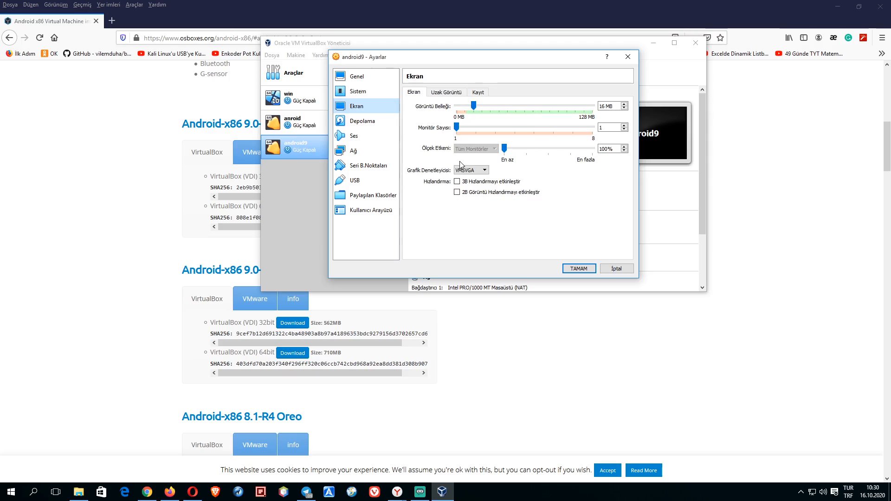
{"action": "left_click_drag", "start_coordinate": [474, 106], "coordinate": [598, 119]}
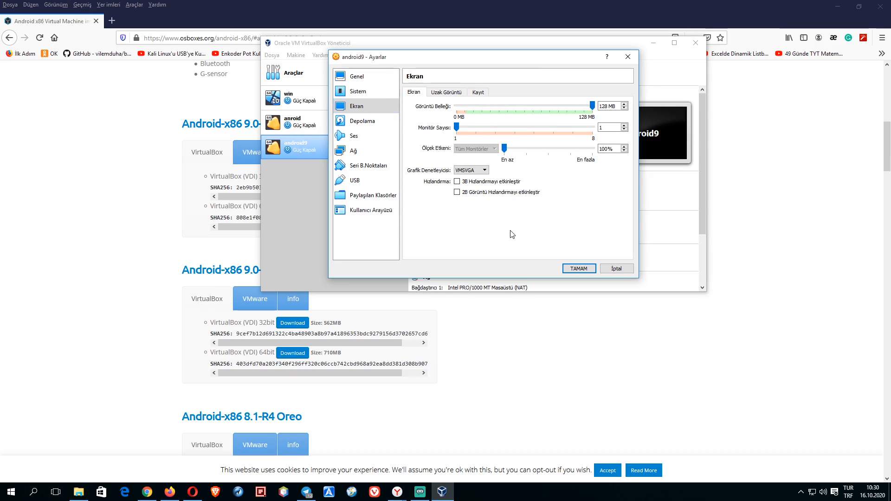
{"action": "left_click", "coordinate": [473, 170]}
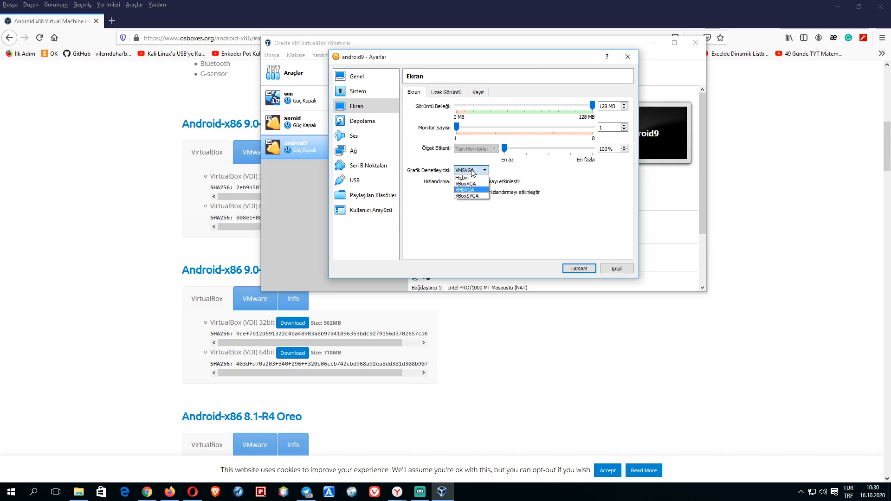
{"action": "left_click", "coordinate": [467, 197]}
{"action": "scroll", "coordinate": [459, 174], "scroll_direction": "down", "scroll_amount": 1}
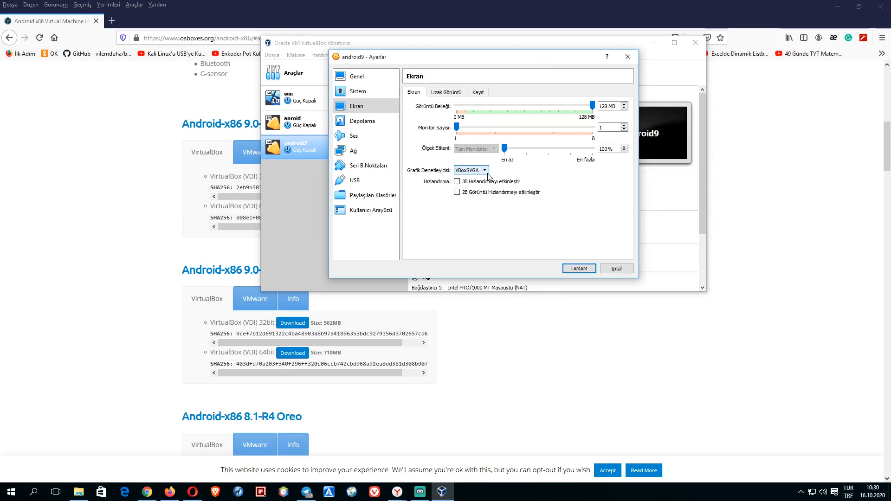
{"action": "left_click", "coordinate": [457, 182]}
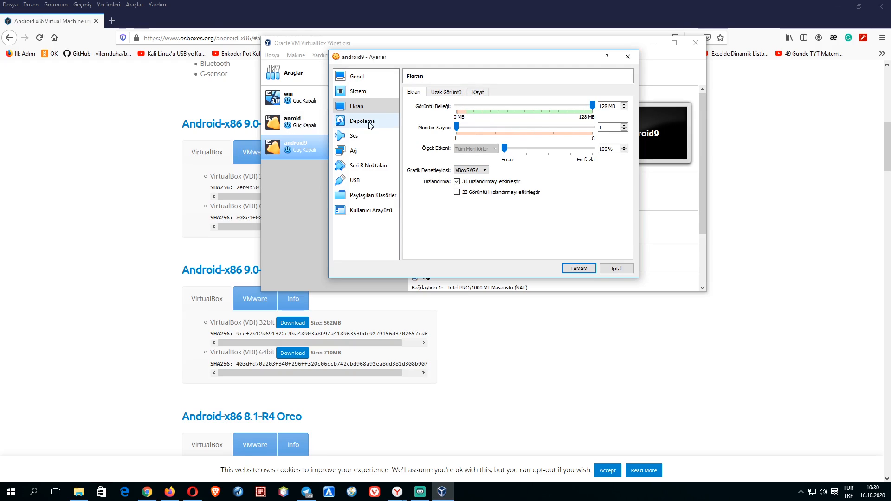
Step: Set android9's pointing device to PS/2 mouse (PS/2 Fare) and save the machine settings
{"action": "left_click", "coordinate": [364, 95]}
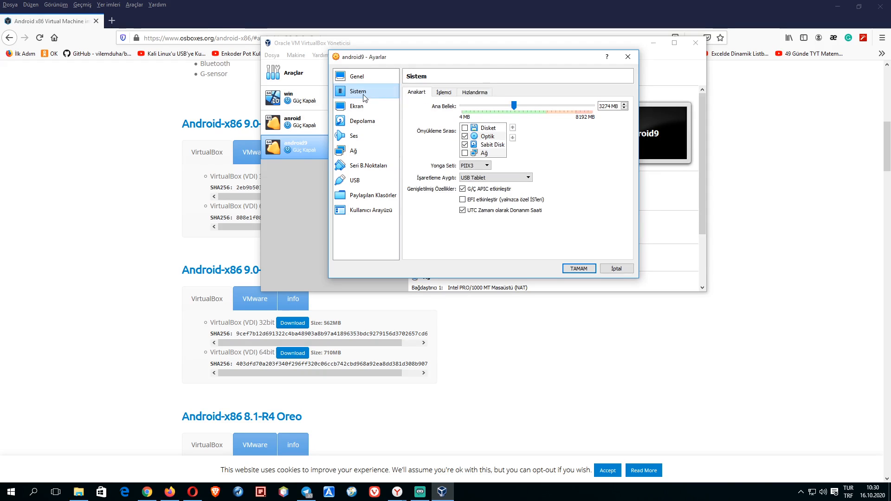
{"action": "left_click", "coordinate": [471, 179]}
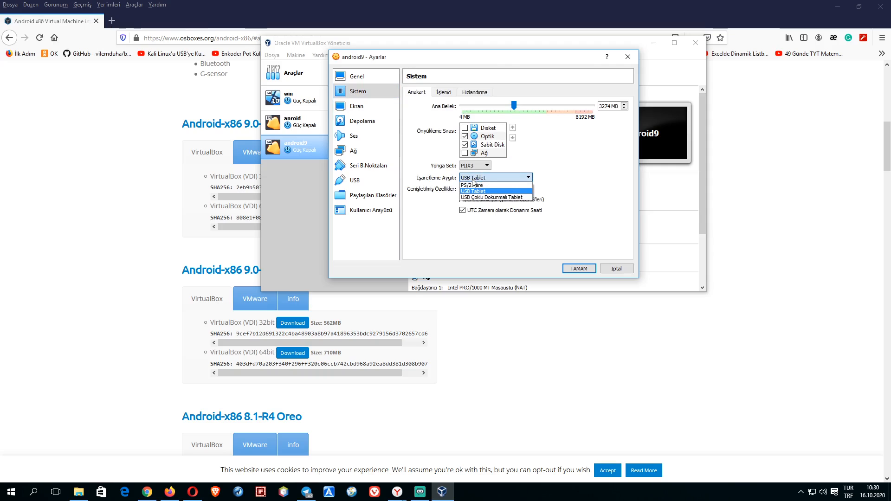
{"action": "left_click", "coordinate": [472, 185]}
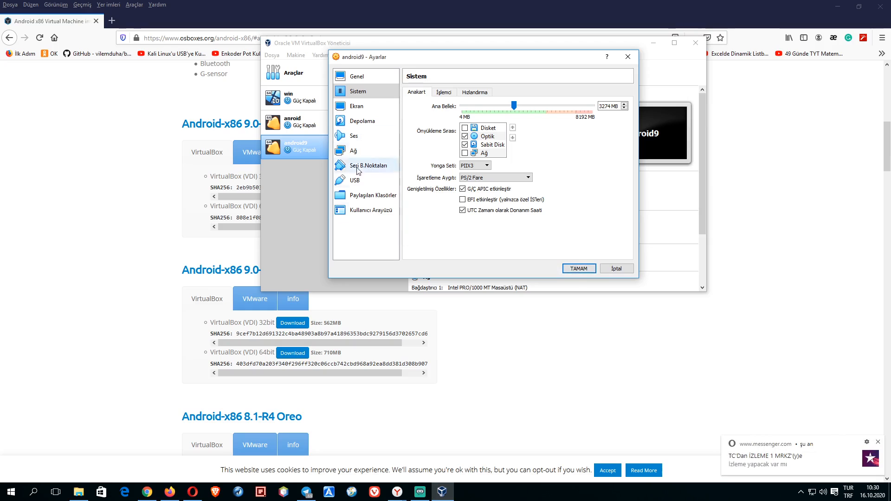
{"action": "left_click", "coordinate": [574, 269]}
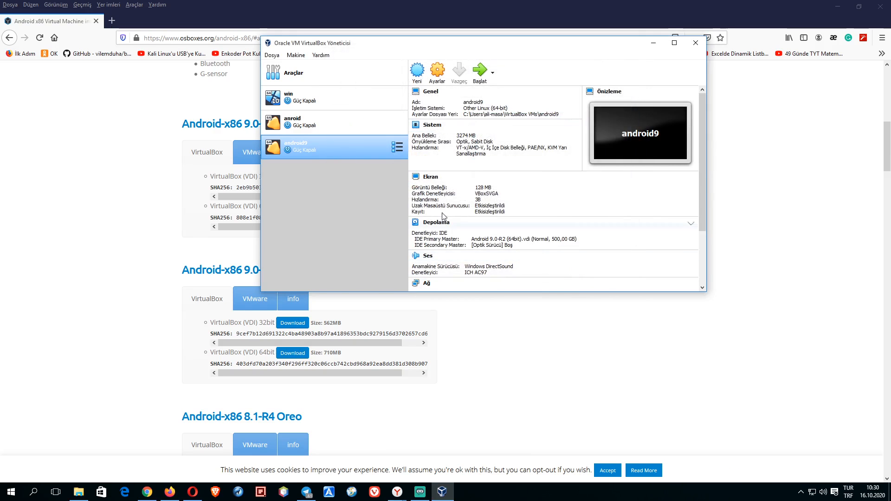
Step: Start the android9 virtual machine and let its Android screen capture the mouse and keyboard
{"action": "left_click", "coordinate": [479, 71]}
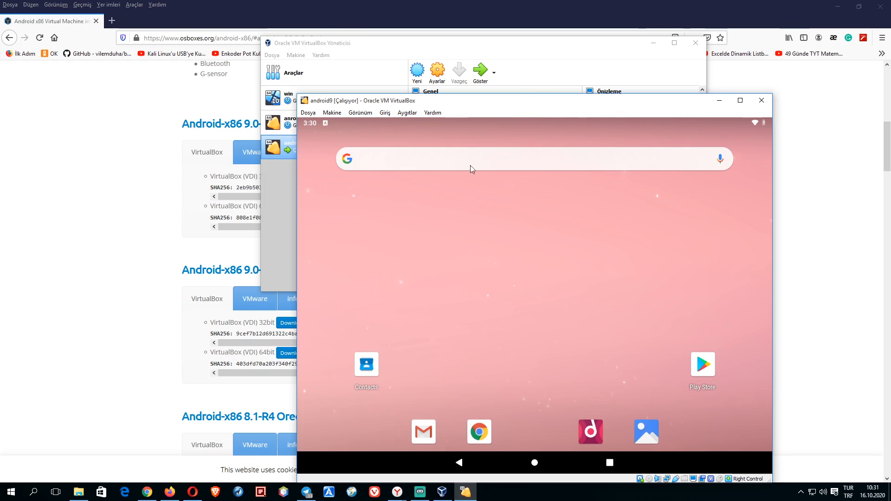
{"action": "left_click", "coordinate": [525, 227]}
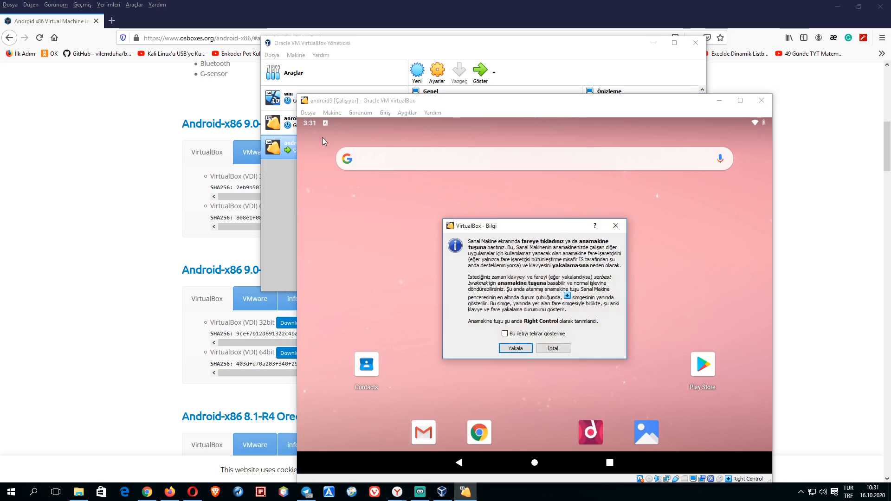
{"action": "left_click", "coordinate": [515, 348]}
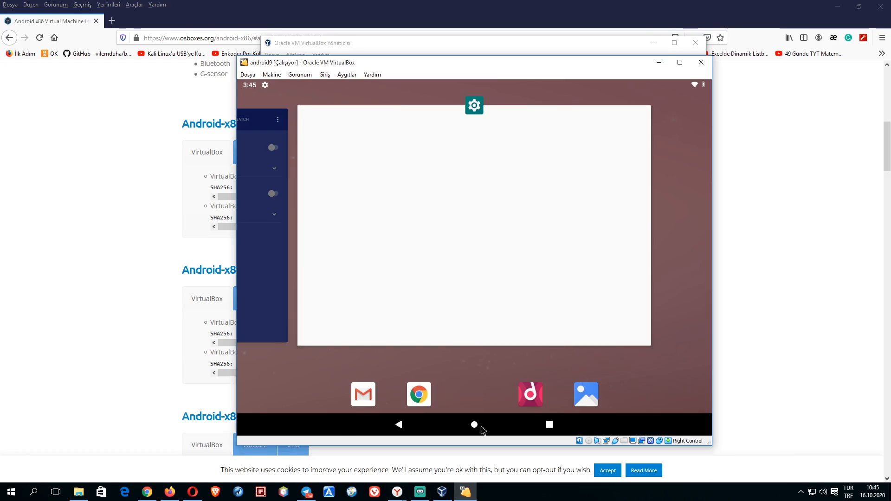
Step: Return to the Android home screen and dismiss the Clock, system update and VirtualBox setup cards from the recent apps
{"action": "left_click", "coordinate": [475, 426]}
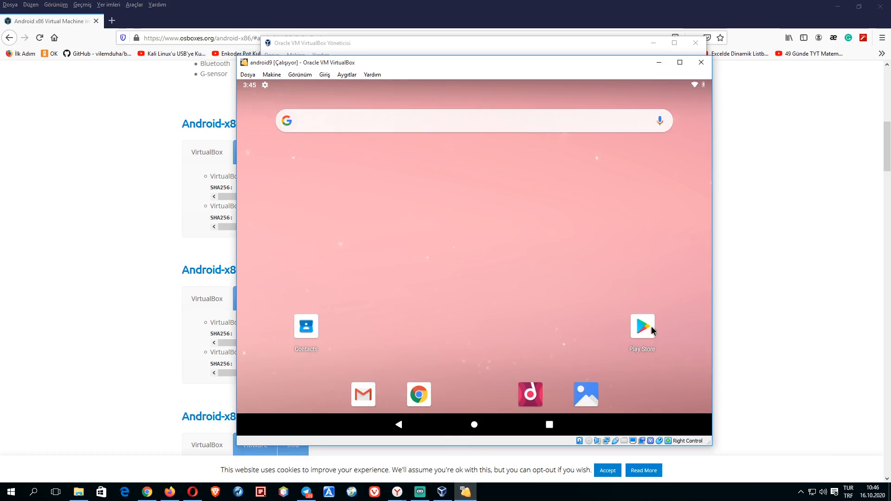
{"action": "left_click_drag", "start_coordinate": [647, 327], "coordinate": [648, 328]}
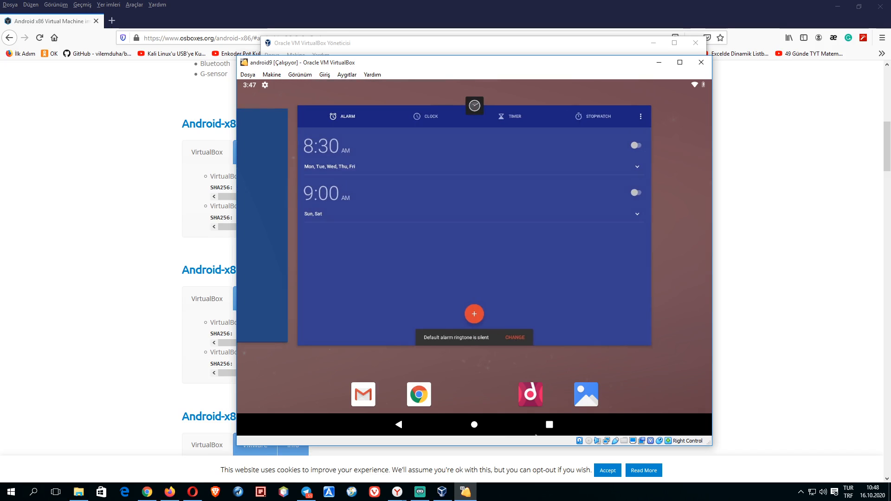
{"action": "left_click_drag", "start_coordinate": [569, 340], "coordinate": [497, 84]}
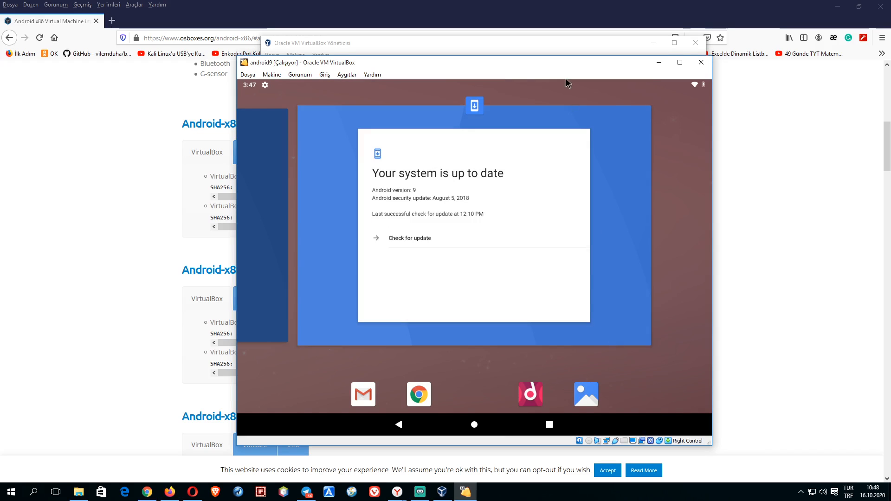
{"action": "scroll", "coordinate": [574, 106], "scroll_direction": "down", "scroll_amount": 1}
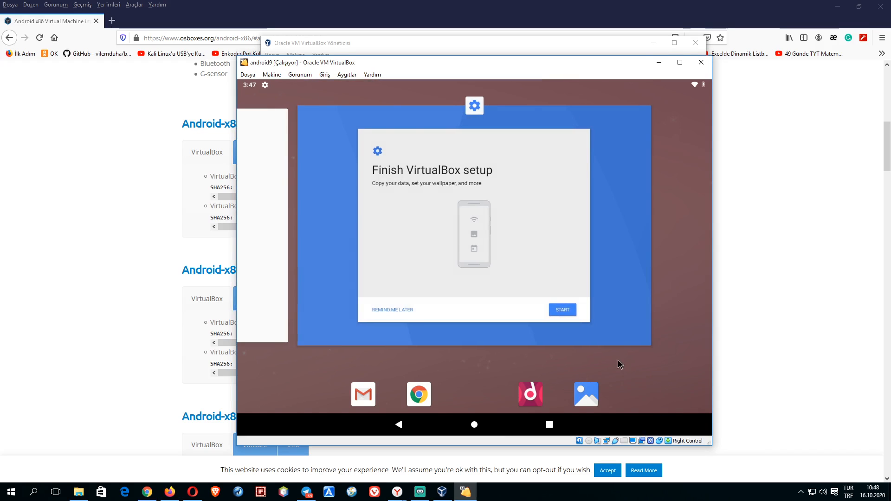
{"action": "left_click_drag", "start_coordinate": [617, 348], "coordinate": [513, 83]}
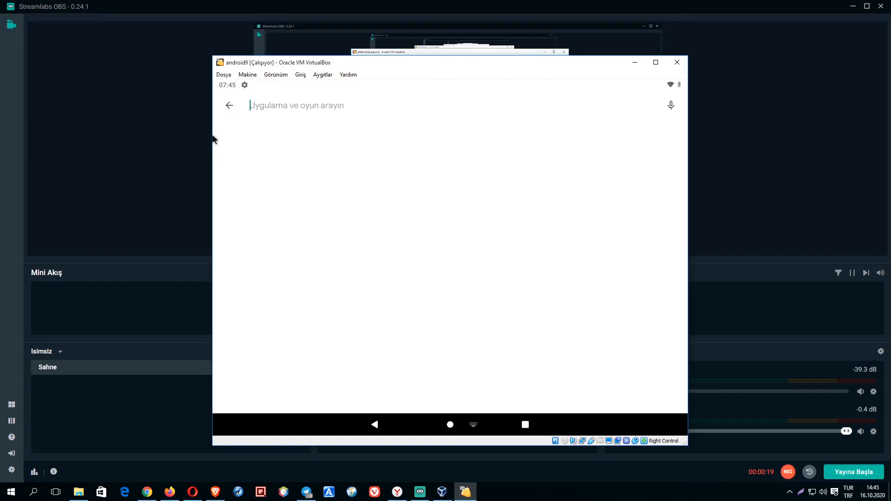
Step: Search Google Play for "f klavye" after switching the on-screen keyboard from symbols to letters
{"action": "left_click", "coordinate": [228, 107]}
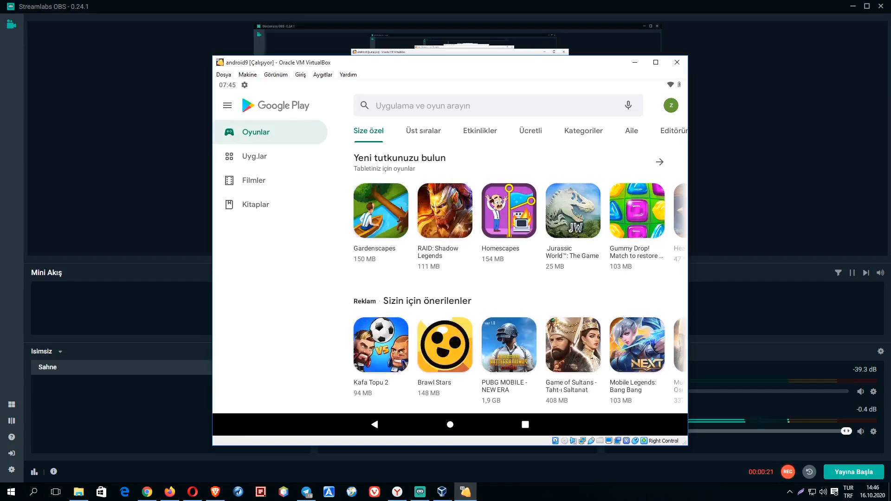
{"action": "left_click", "coordinate": [441, 106]}
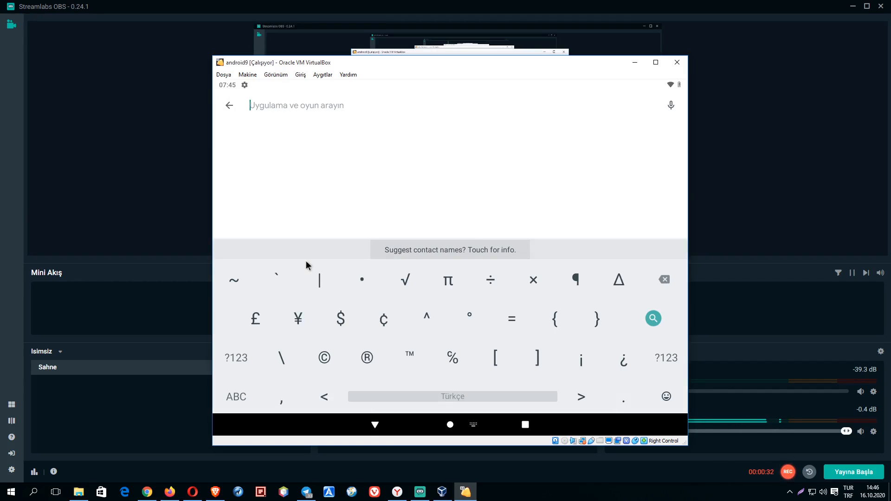
{"action": "left_click", "coordinate": [230, 396]}
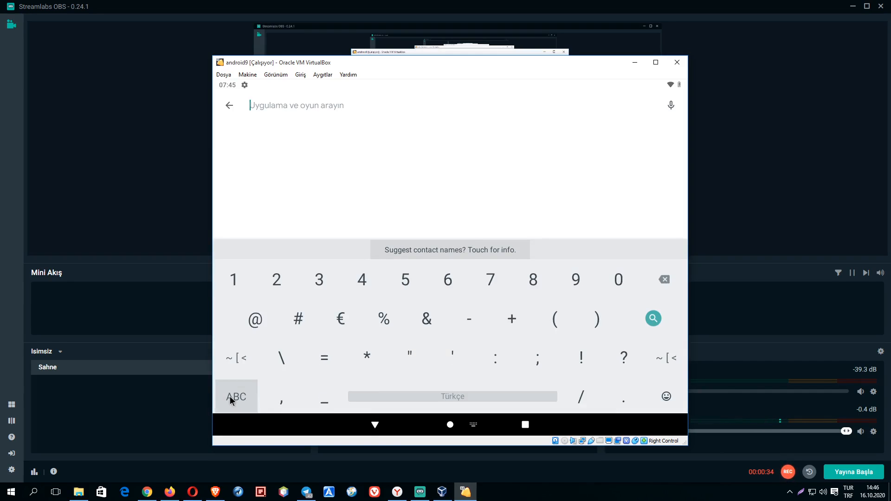
{"action": "left_click", "coordinate": [230, 396]}
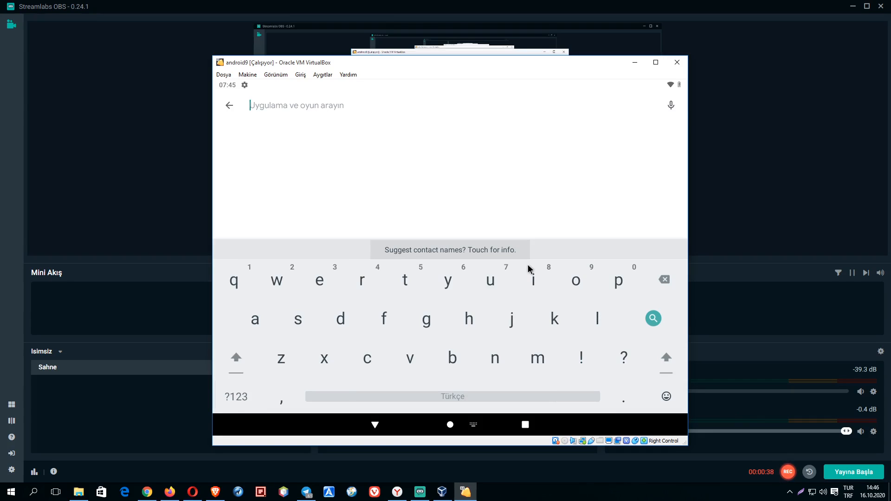
{"action": "left_click", "coordinate": [385, 320]}
{"action": "type", "text": "klavye"}
{"action": "key", "text": "Return"}
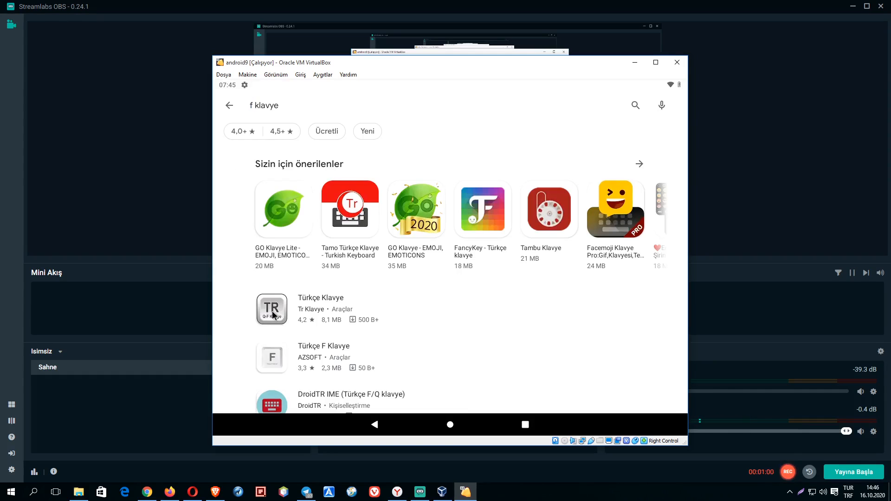
Step: Install the Türkçe Klavye app by Tr Klavye from the search results and open it
{"action": "left_click", "coordinate": [273, 315]}
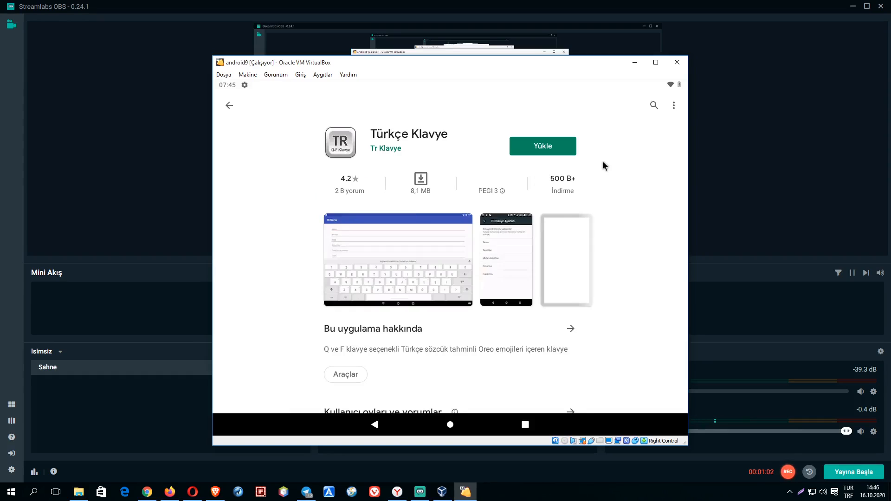
{"action": "left_click", "coordinate": [550, 150]}
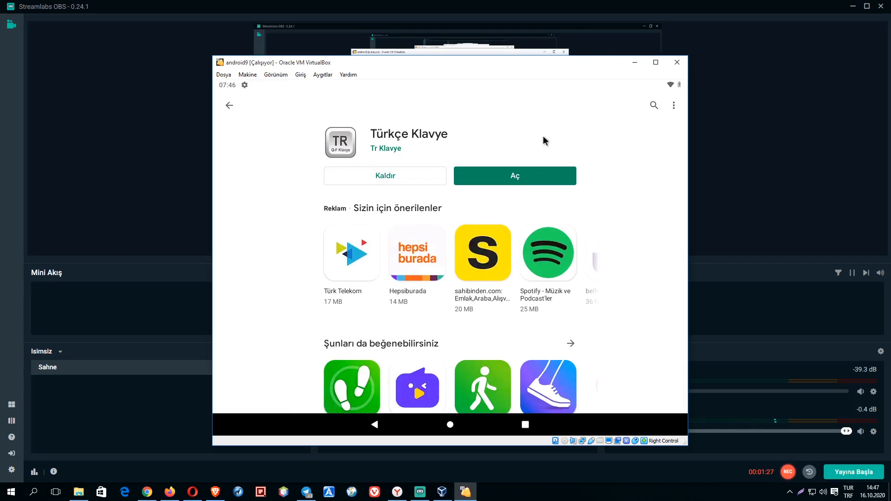
{"action": "left_click", "coordinate": [546, 176]}
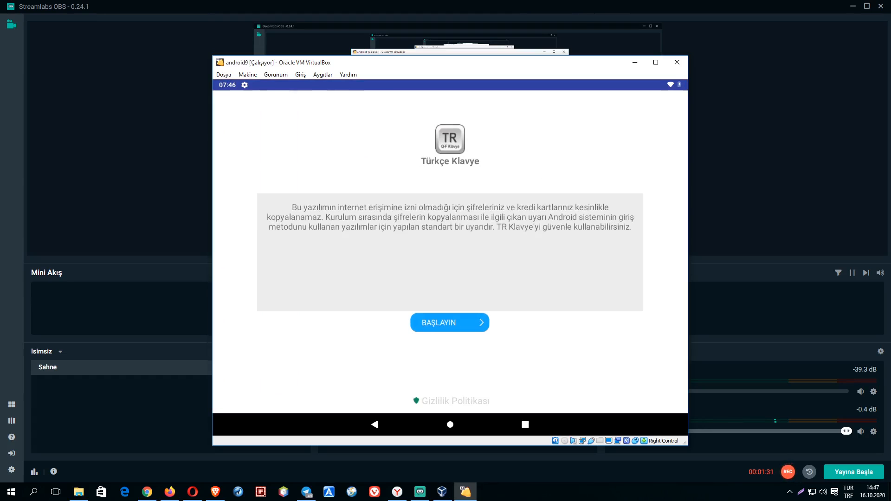
Step: Begin the Türkçe Klavye setup and enable TR Klavye in Android's keyboard management, accepting both warnings
{"action": "left_click", "coordinate": [455, 324]}
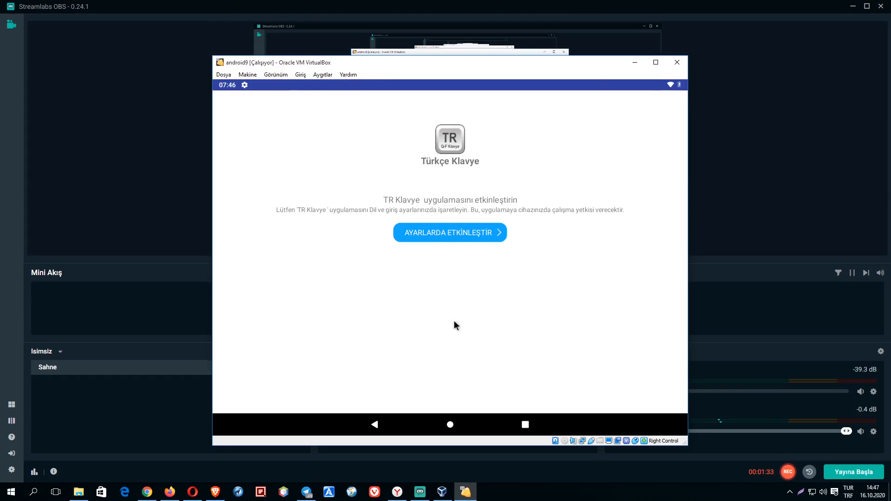
{"action": "left_click", "coordinate": [443, 232]}
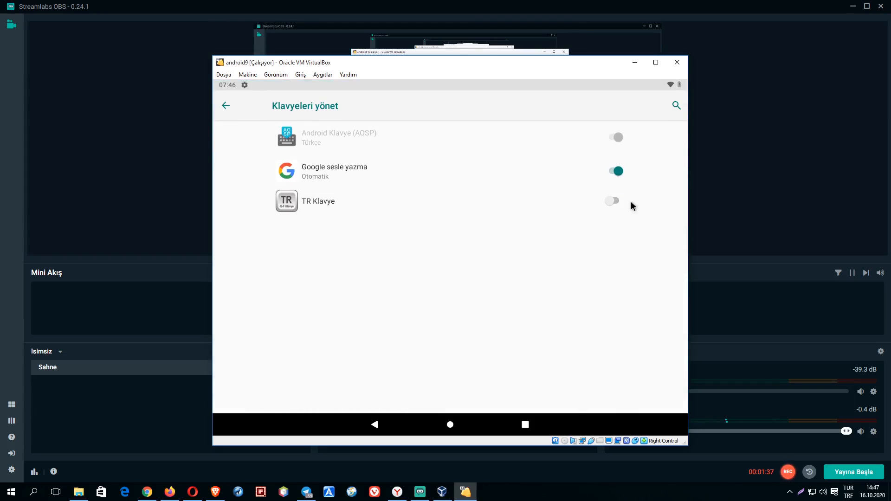
{"action": "left_click", "coordinate": [616, 203]}
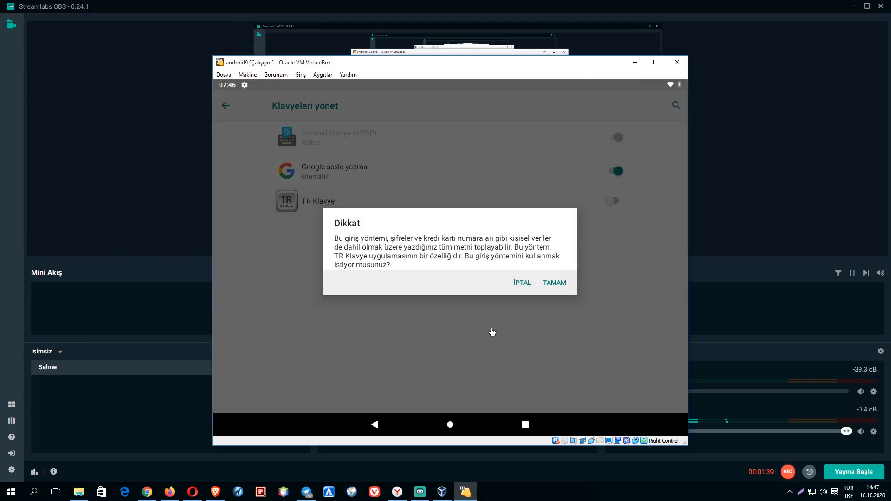
{"action": "left_click", "coordinate": [548, 285]}
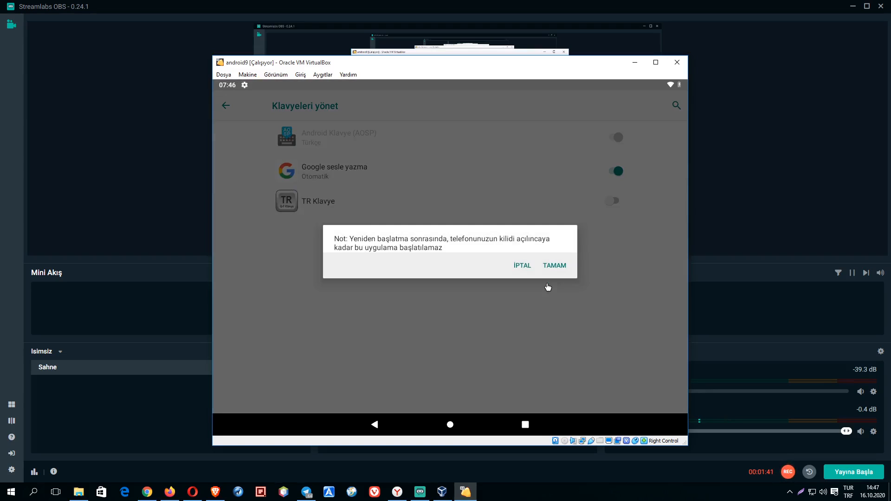
{"action": "left_click", "coordinate": [546, 270]}
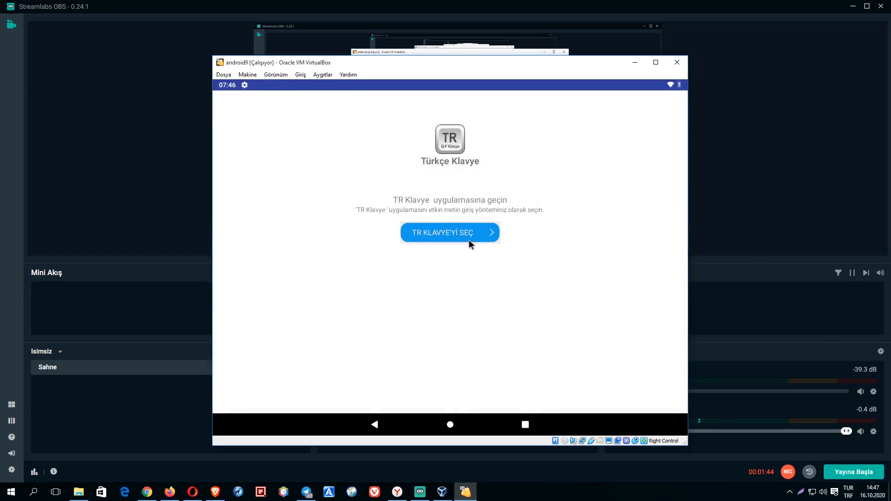
Step: Choose TR Klavye as the active input method and allow it access to contacts and to photos, media and files
{"action": "left_click", "coordinate": [465, 235]}
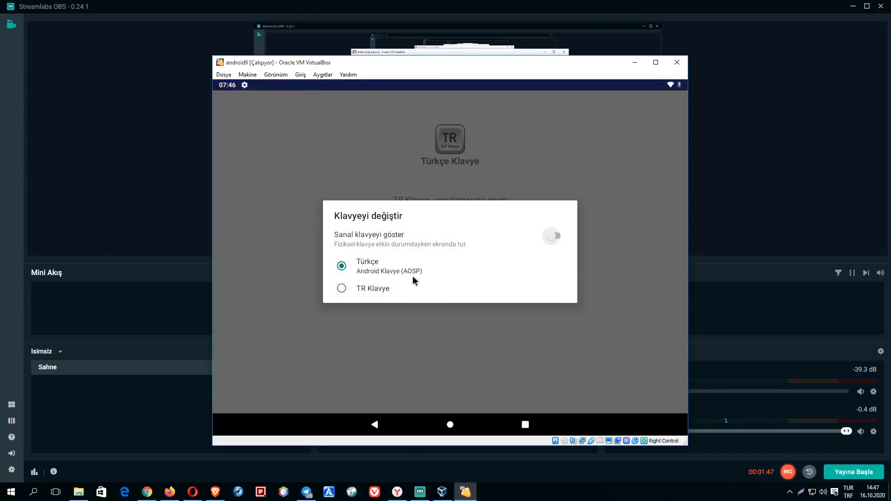
{"action": "left_click", "coordinate": [381, 288]}
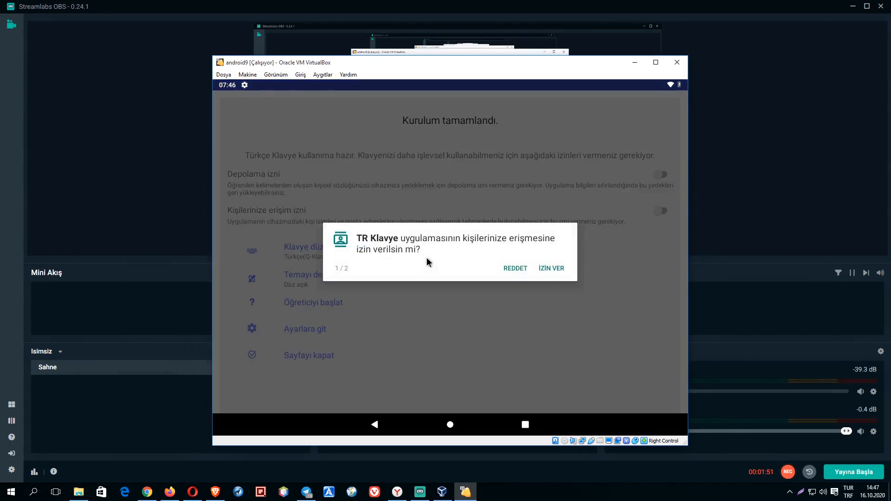
{"action": "left_click", "coordinate": [551, 269]}
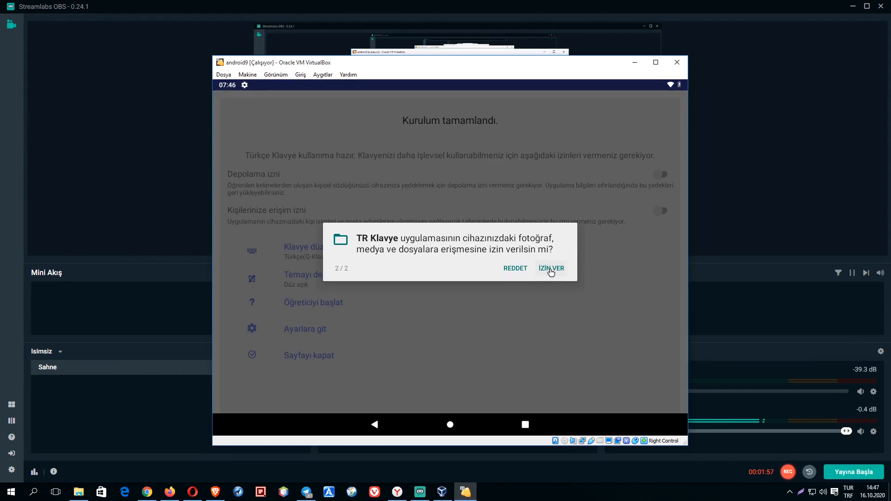
{"action": "left_click", "coordinate": [551, 269]}
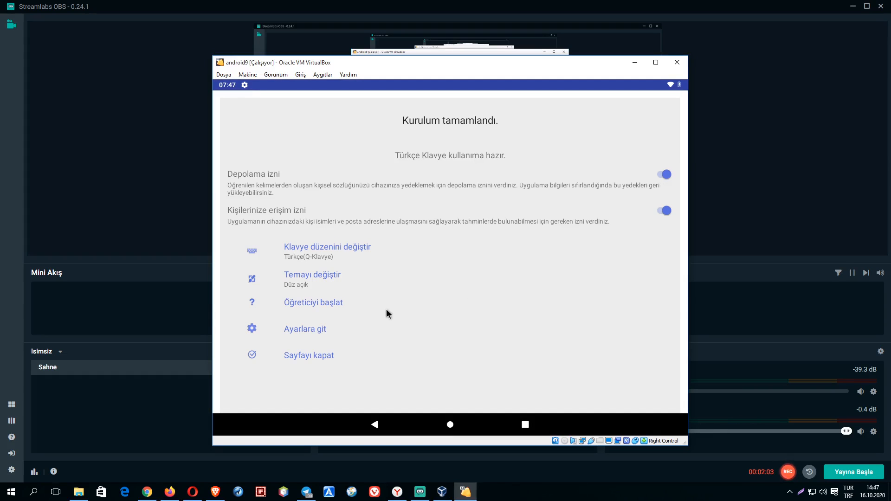
Step: Enable the Türkçe(F-Klavye) layout in the TR Klavye settings
{"action": "left_click", "coordinate": [321, 253]}
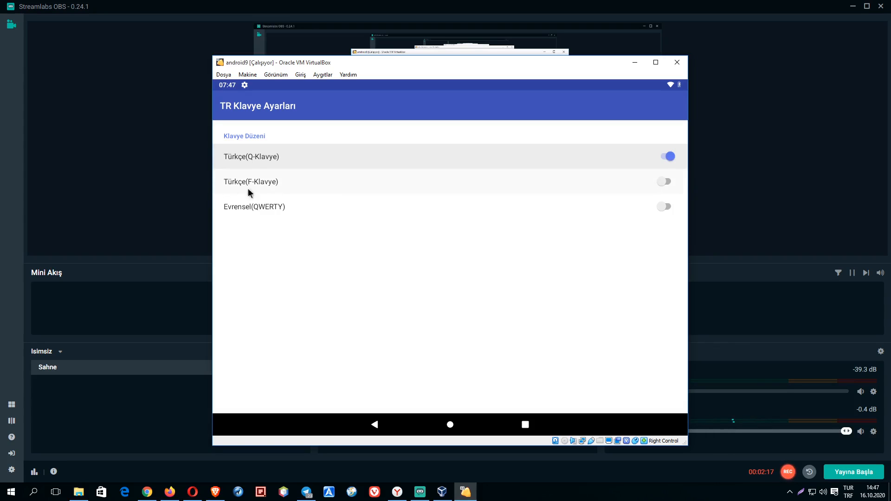
{"action": "left_click", "coordinate": [550, 180]}
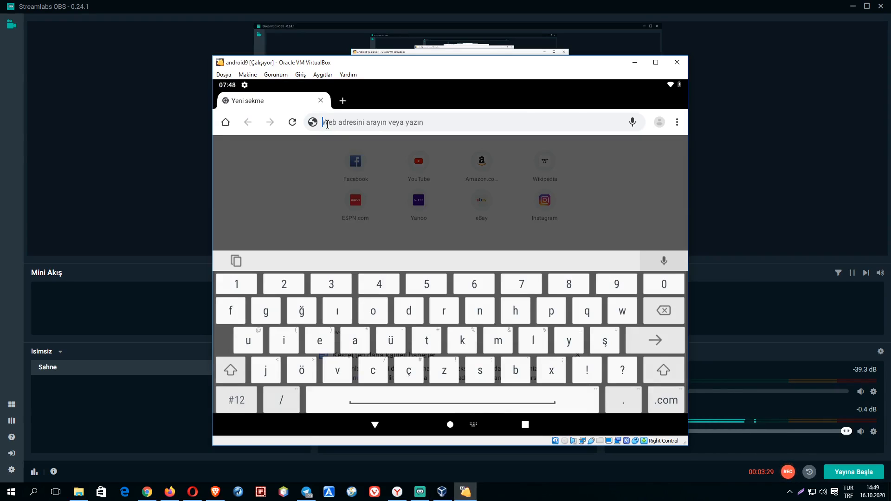
Step: Test keyboard input in Chrome's address bar with the letter q, clear it and close the suggestions
{"action": "type", "text": "q"}
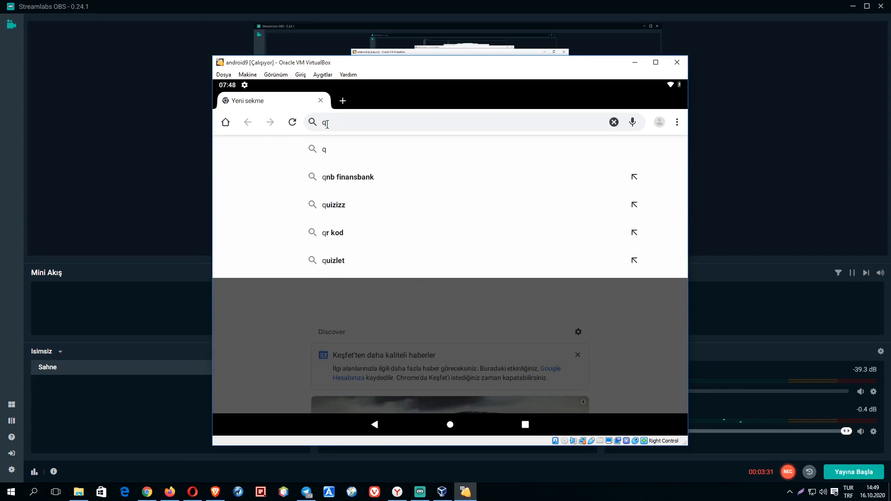
{"action": "key", "text": "BackSpace"}
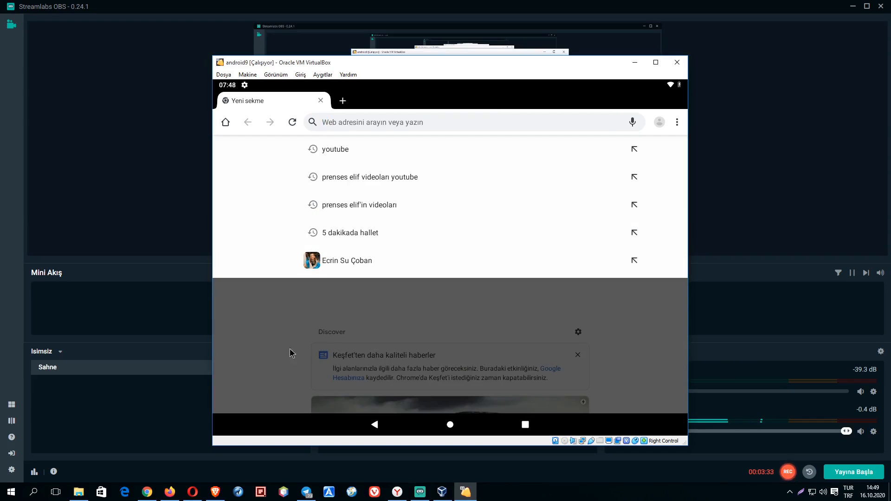
{"action": "left_click", "coordinate": [280, 356]}
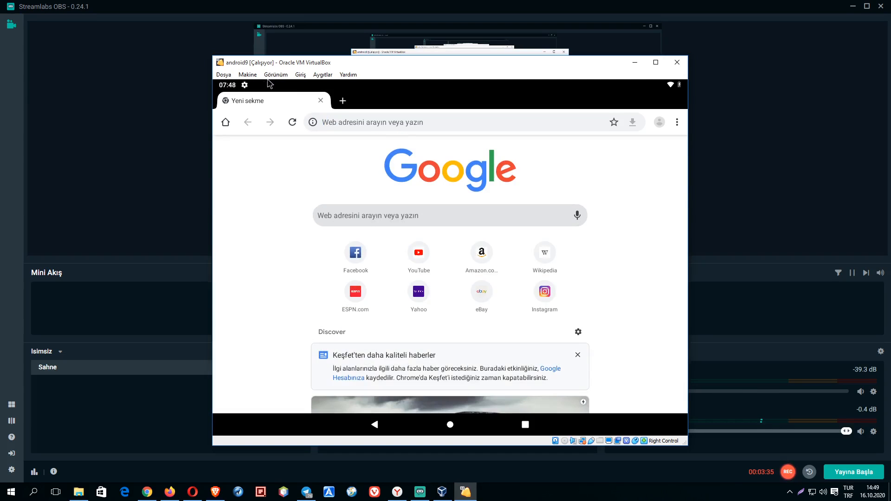
{"action": "left_click_drag", "start_coordinate": [247, 86], "coordinate": [247, 89]}
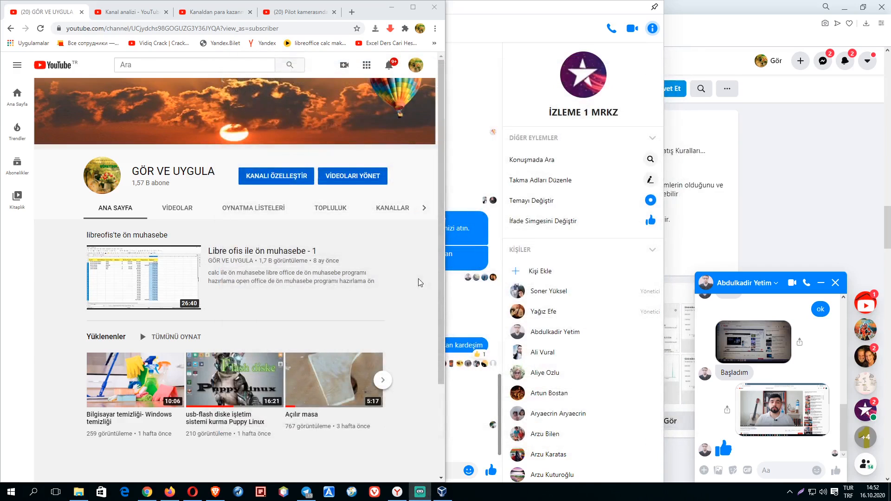
Step: Switch to the VirtualBox manager and start the android9 machine again
{"action": "left_click", "coordinate": [441, 491]}
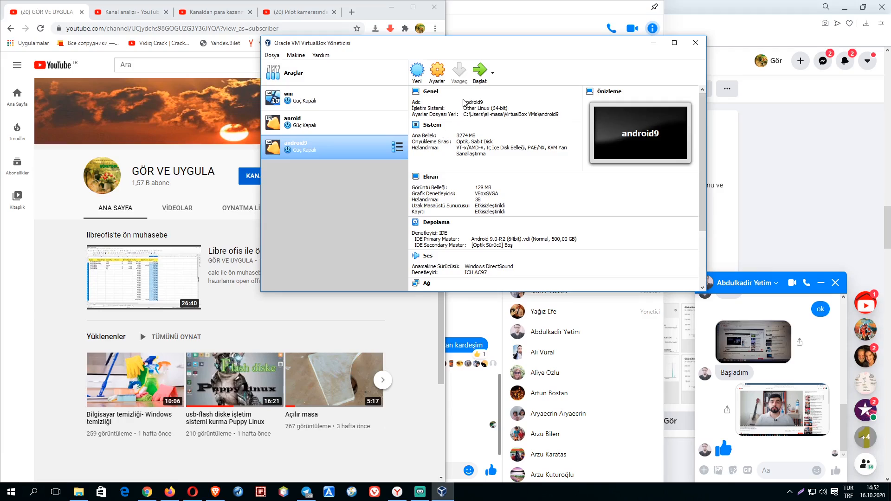
{"action": "left_click", "coordinate": [479, 72]}
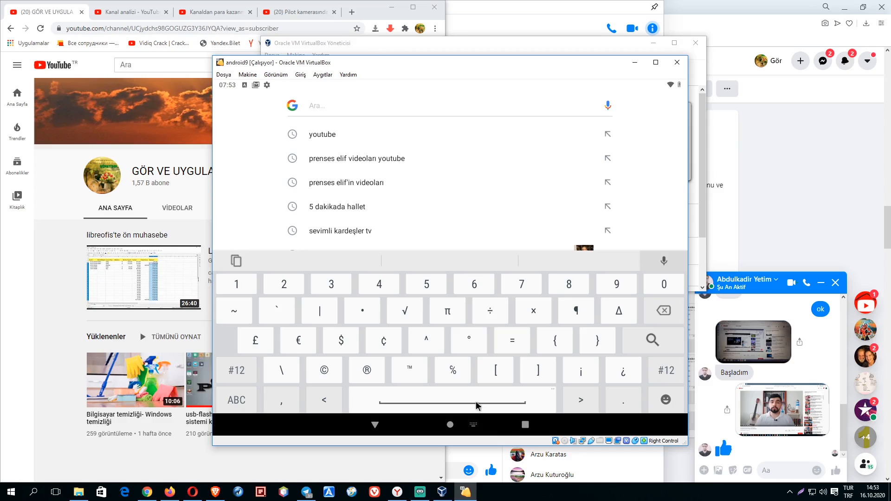
Step: Switch the on-screen keyboard in the Google search field to the Türkçe(F-Klavye) layout
{"action": "left_click", "coordinate": [479, 404]}
{"action": "left_click", "coordinate": [478, 404]}
{"action": "left_click", "coordinate": [478, 404]}
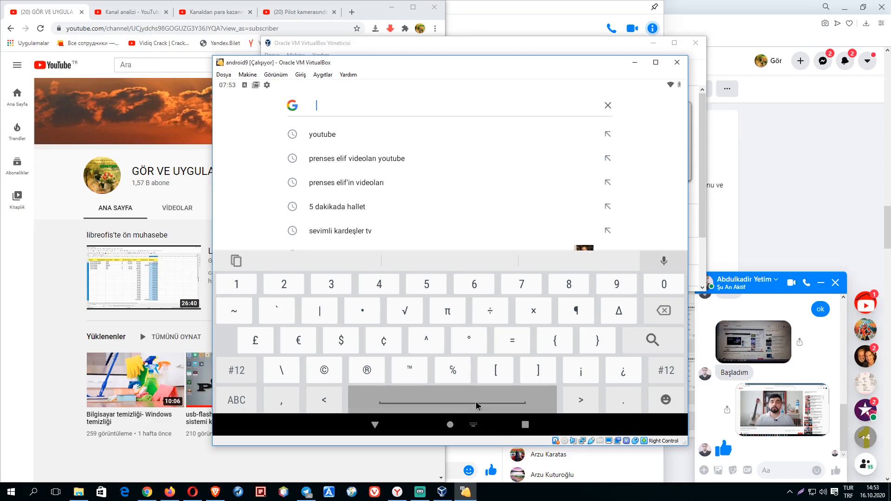
{"action": "left_click", "coordinate": [478, 404]}
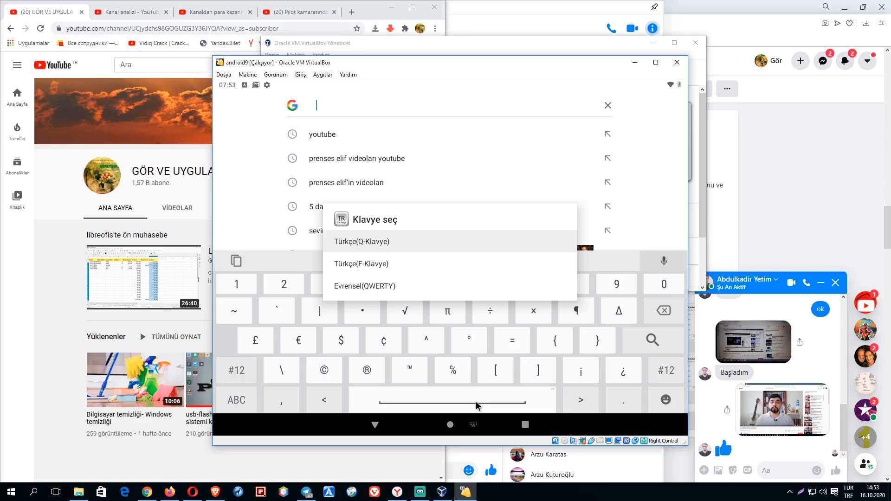
{"action": "left_click", "coordinate": [370, 264]}
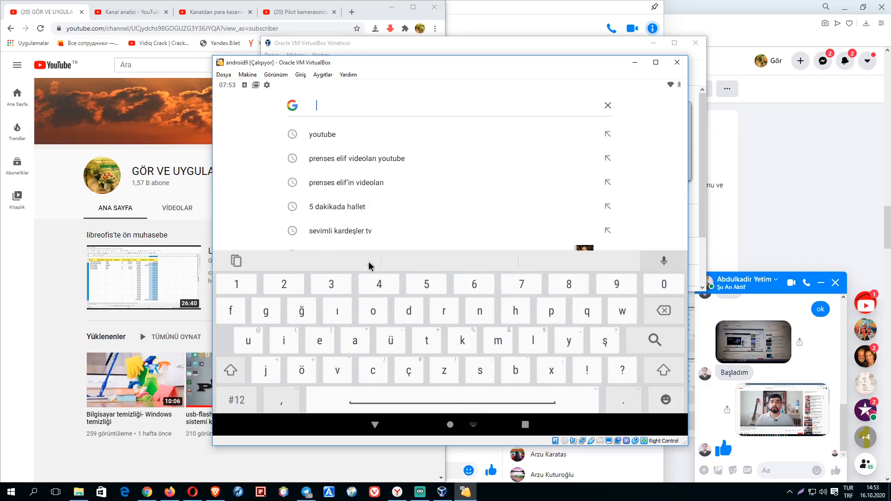
Step: Test the F keyboard layout in Chrome's address bar by entering fgğ3 with the on-screen keys, and delete the text
{"action": "type", "text": "q"}
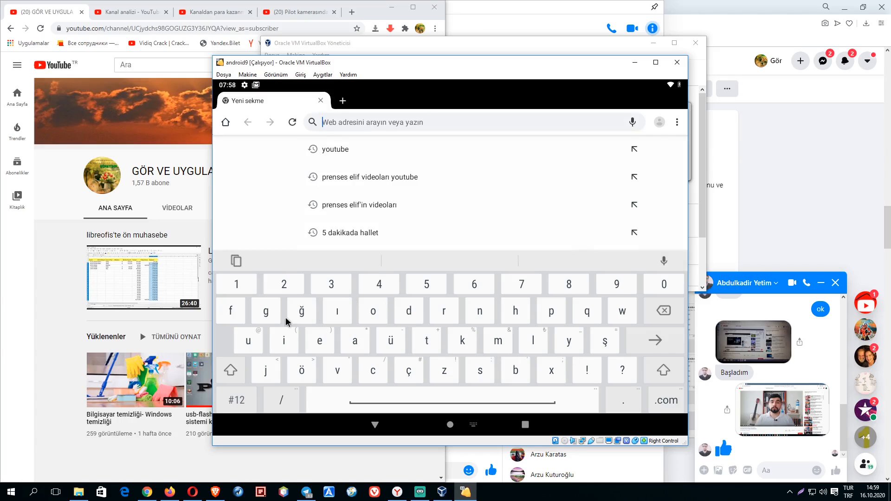
{"action": "left_click", "coordinate": [240, 314]}
{"action": "left_click", "coordinate": [265, 310]}
{"action": "left_click", "coordinate": [299, 312]}
{"action": "left_click", "coordinate": [330, 288]}
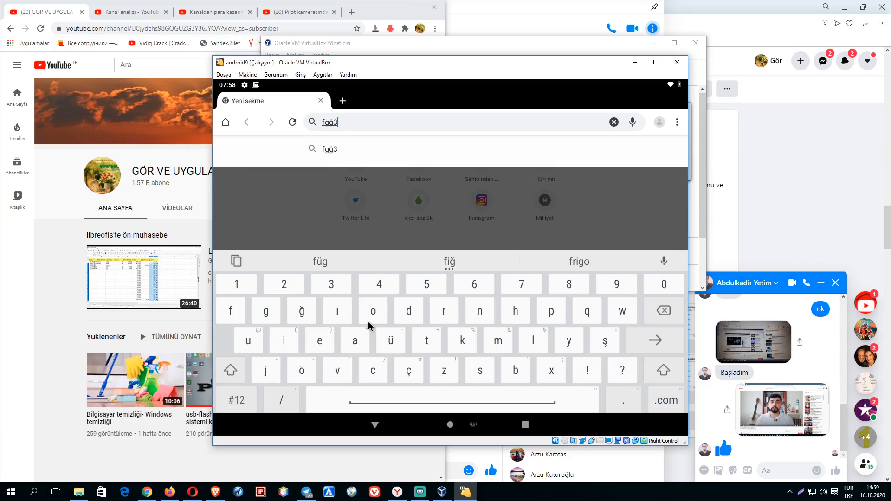
{"action": "key", "text": "BackSpace"}
{"action": "key", "text": "BackSpace"}
{"action": "key", "text": "BackSpace"}
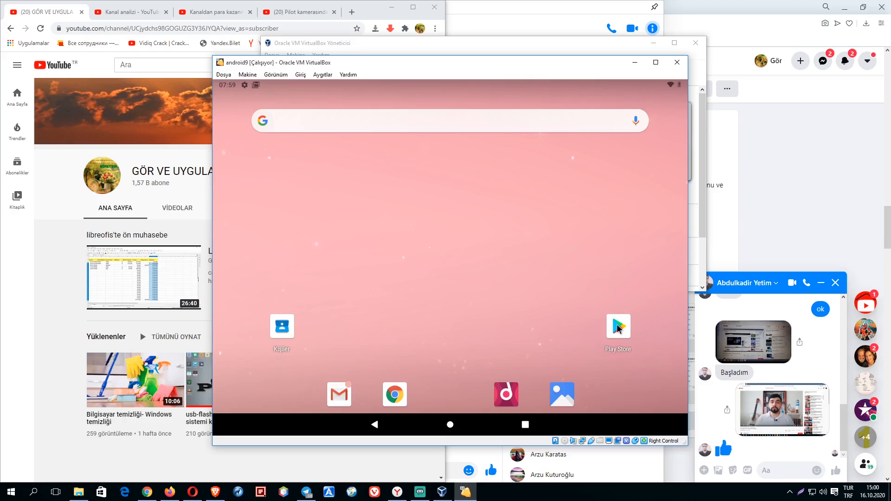
Step: Open the Play Store, agree to receive news about offers and updates, and activate the app search field
{"action": "left_click", "coordinate": [618, 327]}
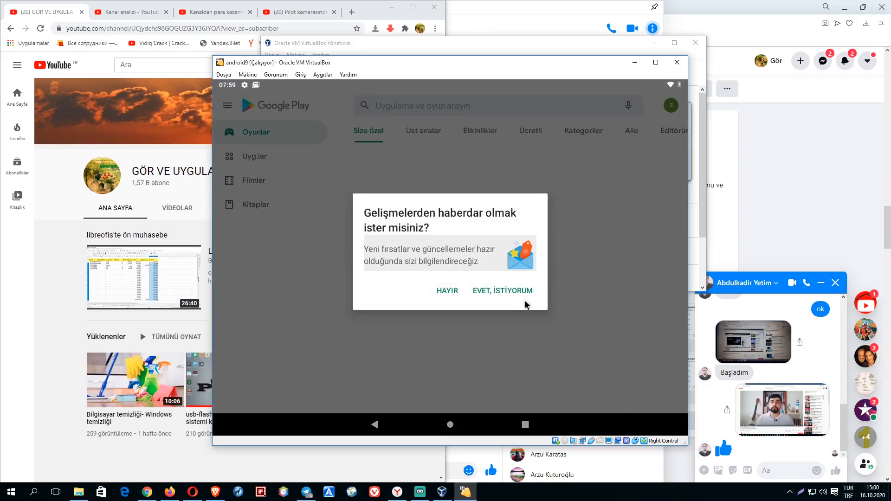
{"action": "left_click", "coordinate": [500, 296]}
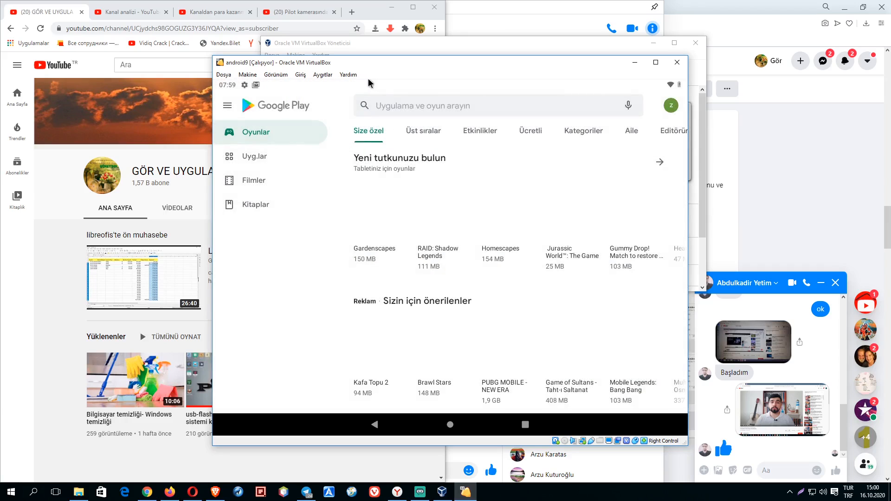
{"action": "left_click", "coordinate": [388, 105]}
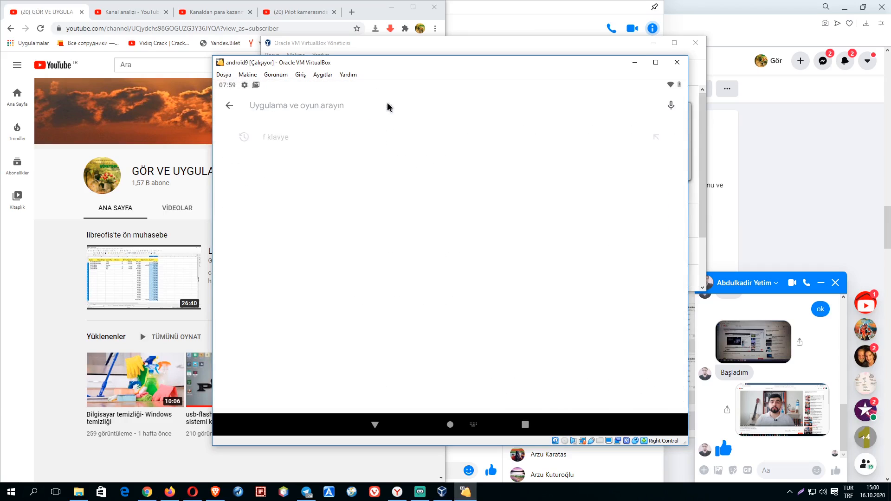
{"action": "type", "text": "ytlposi"}
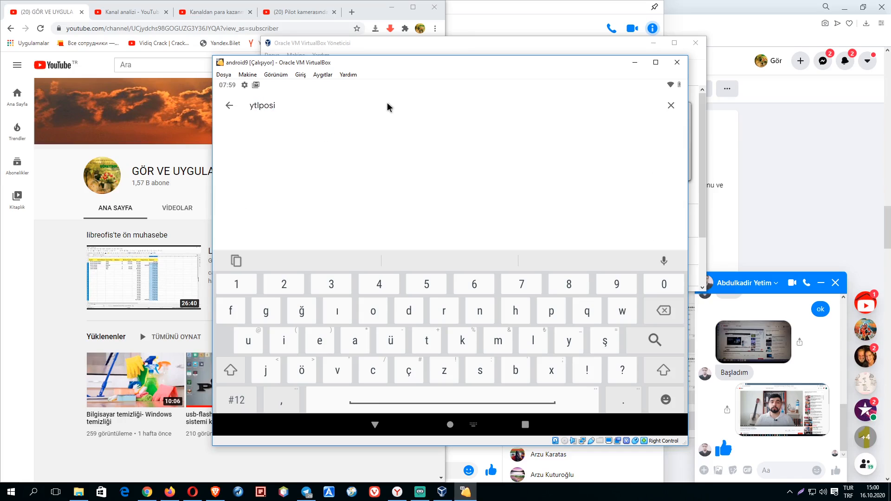
{"action": "key", "text": "BackSpace"}
{"action": "key", "text": "BackSpace"}
{"action": "key", "text": "BackSpace"}
{"action": "key", "text": "BackSpace"}
{"action": "key", "text": "BackSpace"}
{"action": "key", "text": "BackSpace"}
{"action": "key", "text": "BackSpace"}
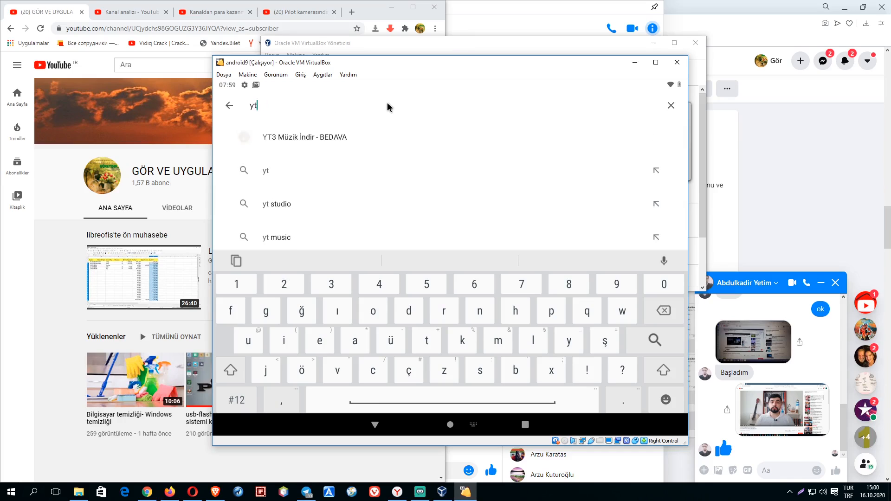
Step: Search the Play Store for dophin with the on-screen keyboard and install Dolphin Tarayıcı
{"action": "left_click", "coordinate": [409, 312]}
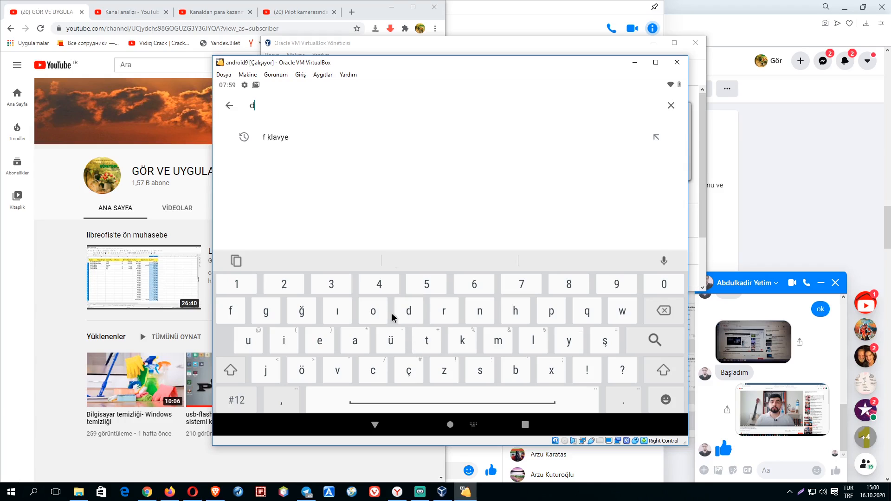
{"action": "left_click", "coordinate": [368, 311]}
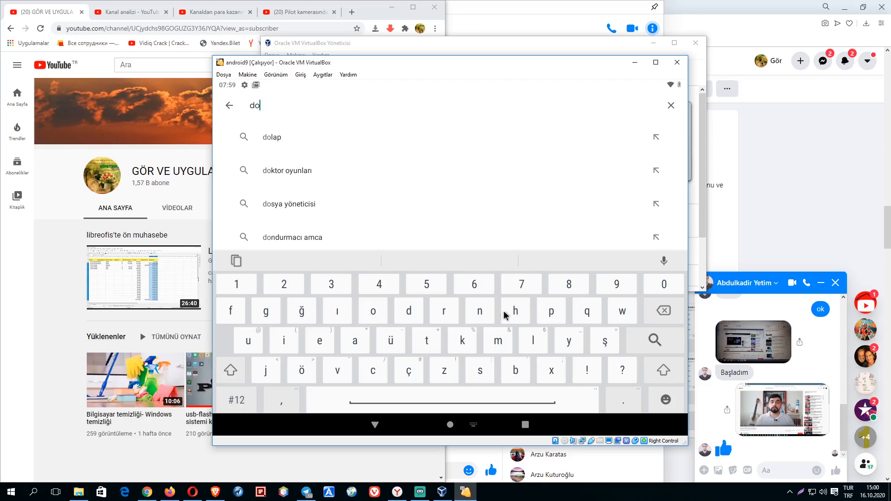
{"action": "left_click", "coordinate": [551, 312]}
{"action": "left_click", "coordinate": [515, 312]}
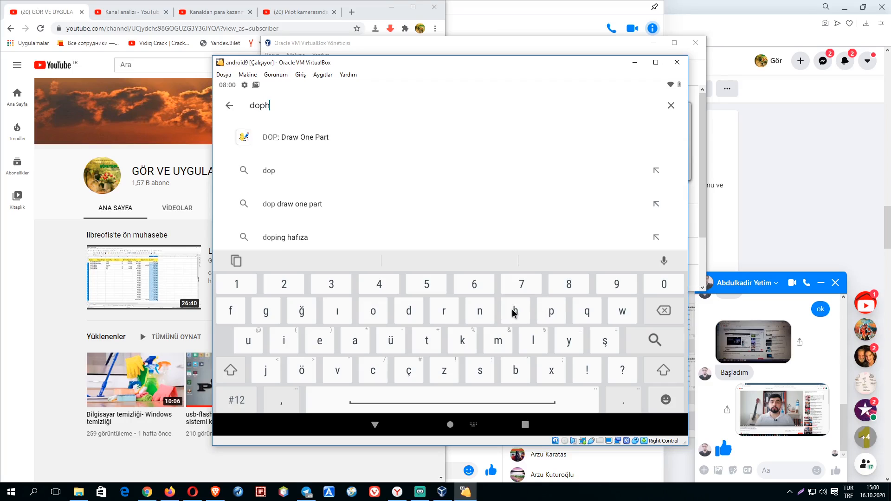
{"action": "left_click", "coordinate": [280, 138]}
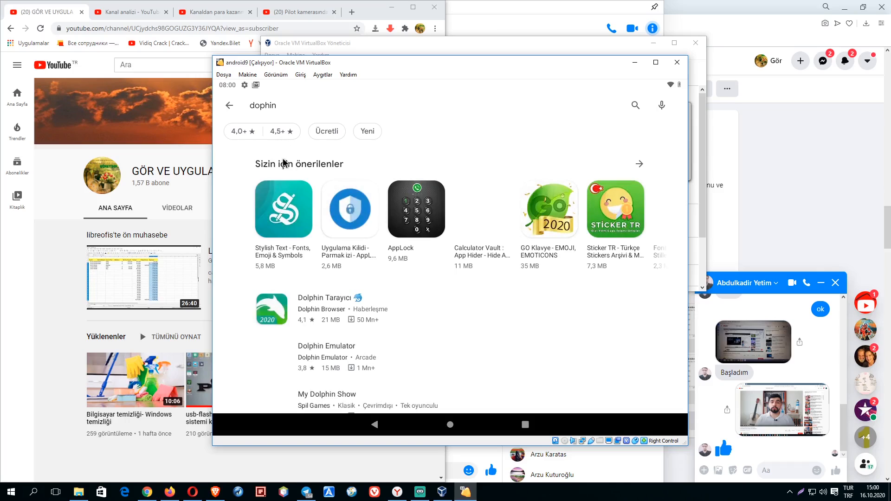
{"action": "left_click", "coordinate": [274, 309]}
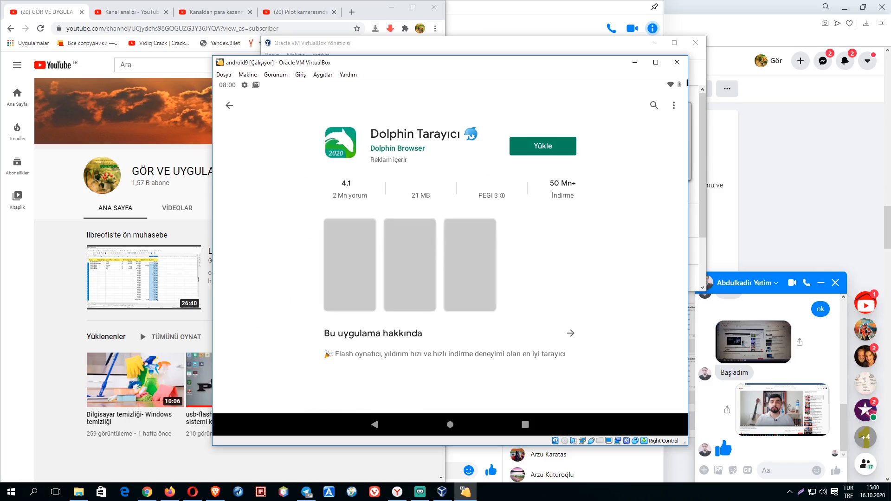
{"action": "left_click", "coordinate": [523, 145]}
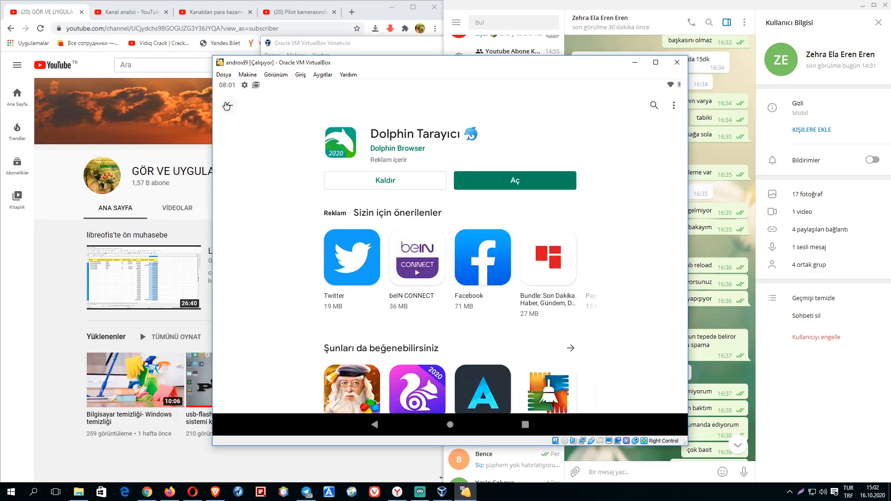
Step: Return to the store's home page, search for tab r and install the Dolphin Tab Reload add-on
{"action": "left_click", "coordinate": [229, 107]}
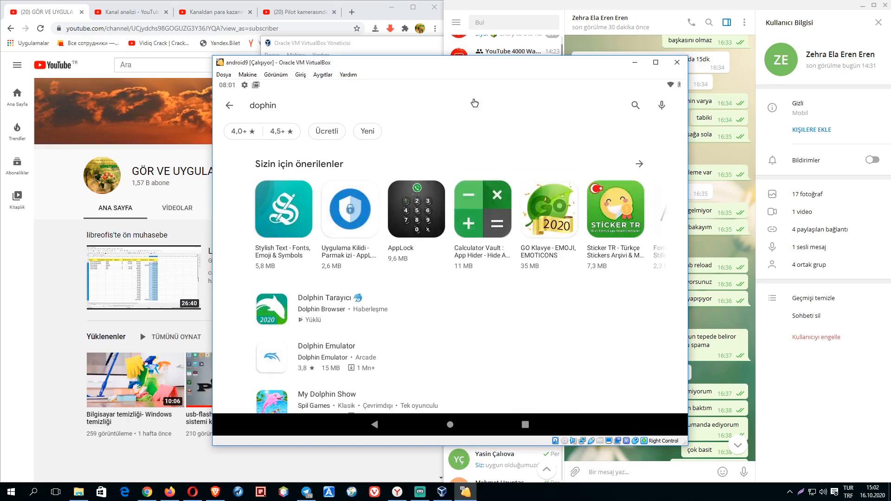
{"action": "left_click", "coordinate": [228, 106]}
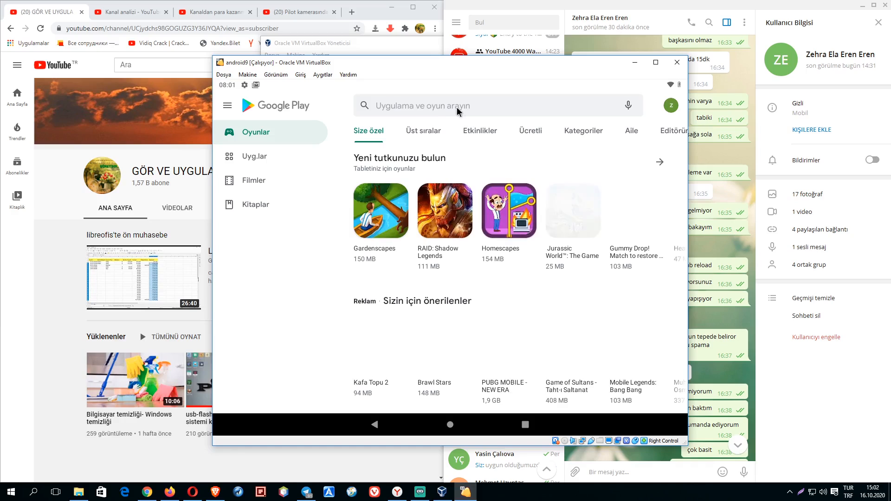
{"action": "left_click", "coordinate": [448, 105]}
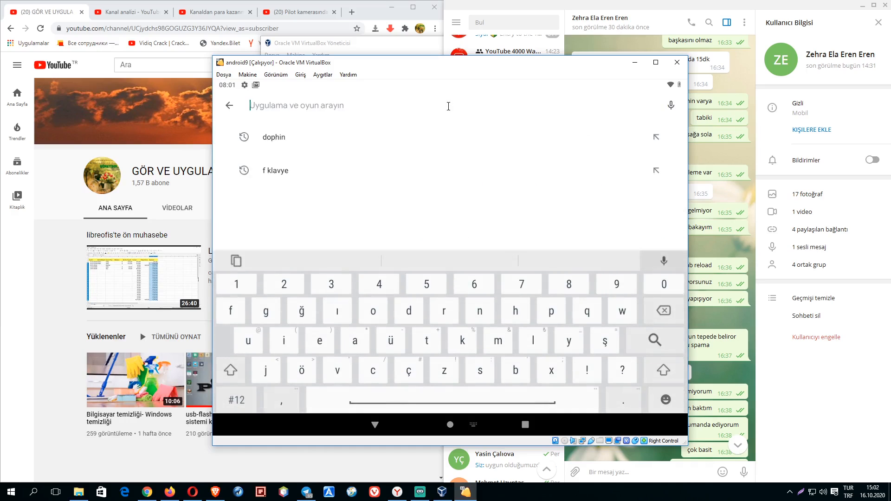
{"action": "type", "text": "tab r"}
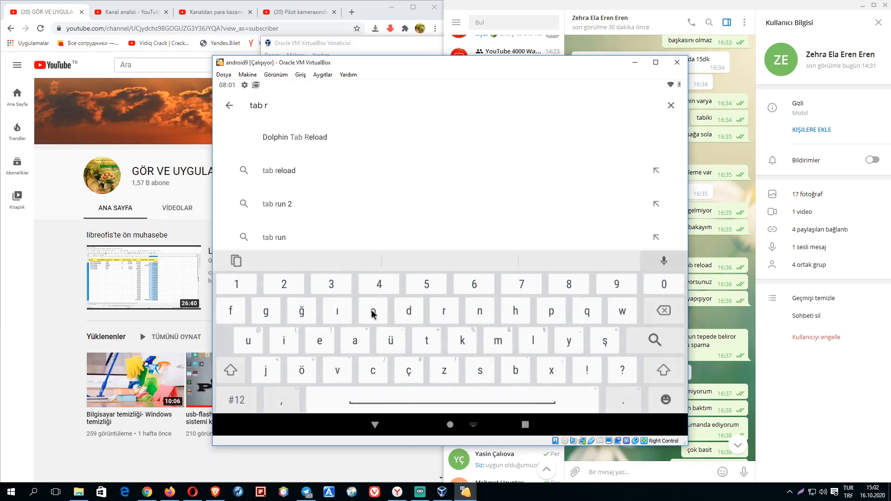
{"action": "left_click", "coordinate": [308, 135]}
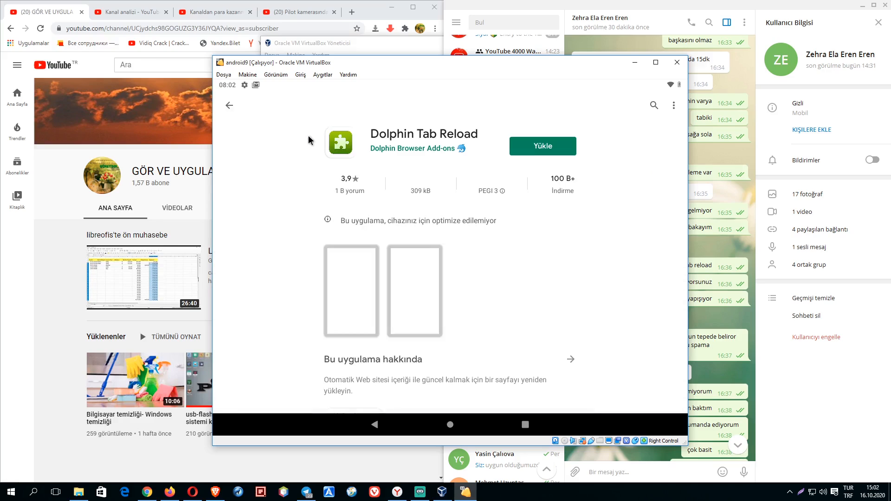
{"action": "left_click", "coordinate": [557, 145]}
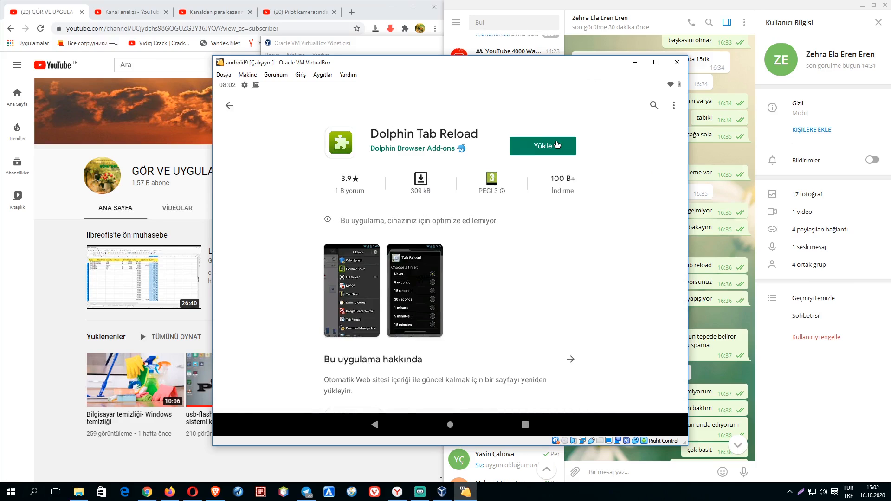
Step: Launch Dolphin from the Android home screen, accept its terms, and allow it access to photos, media and files and to the location
{"action": "left_click", "coordinate": [457, 424]}
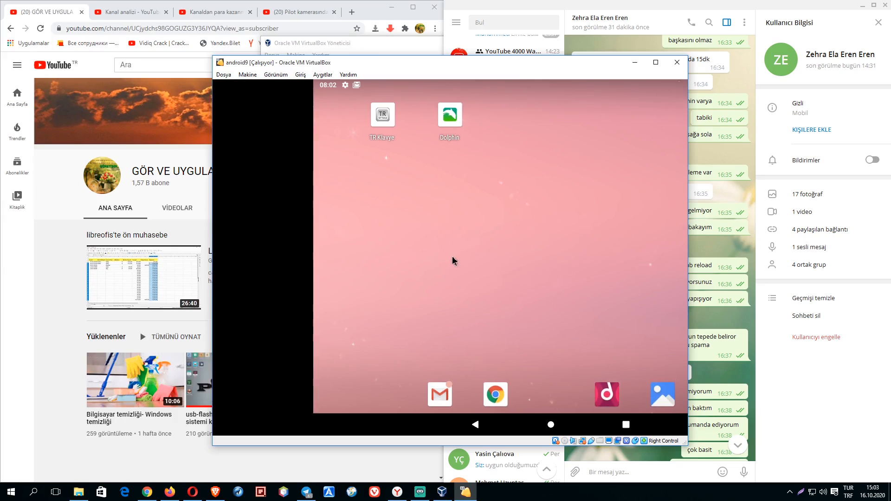
{"action": "left_click", "coordinate": [453, 139]}
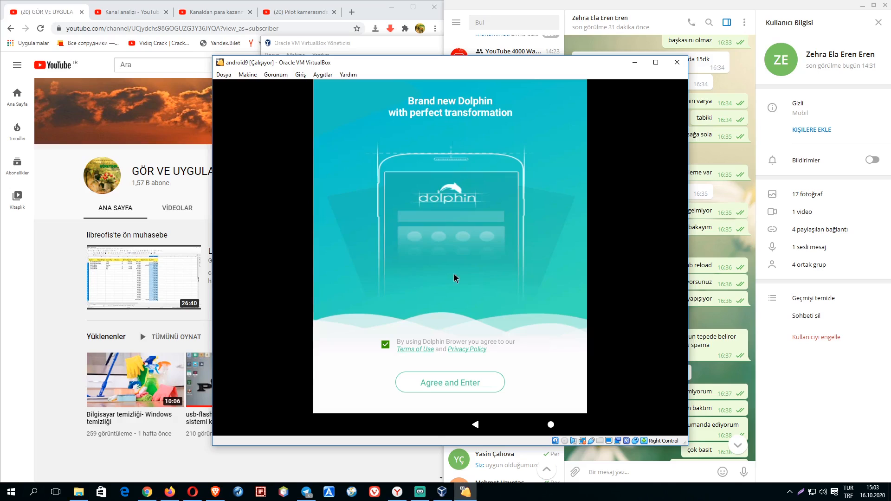
{"action": "left_click", "coordinate": [448, 384]}
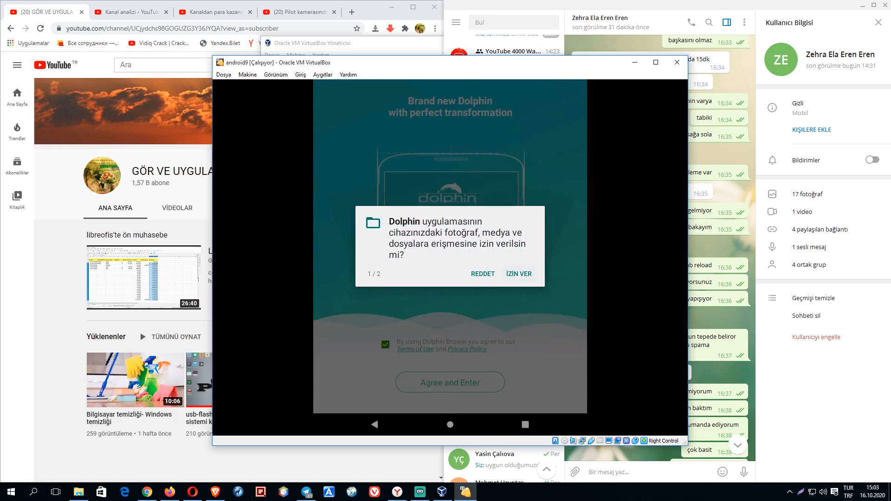
{"action": "left_click", "coordinate": [514, 279]}
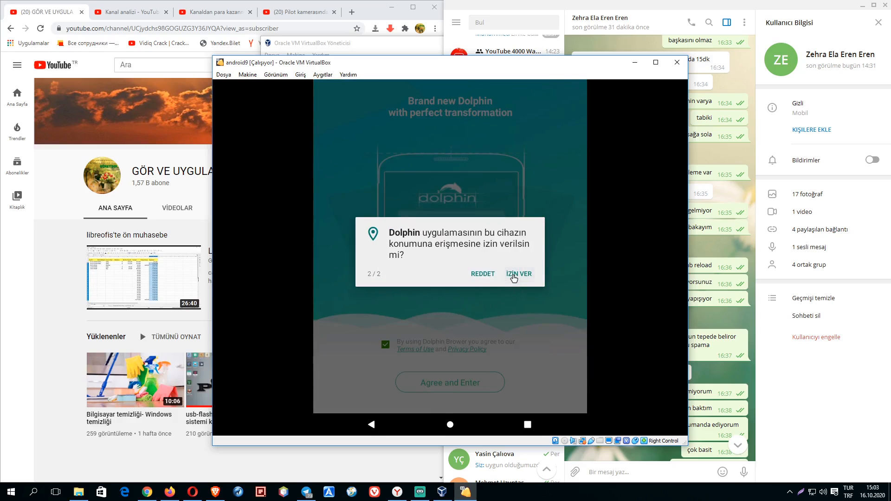
{"action": "left_click", "coordinate": [514, 279]}
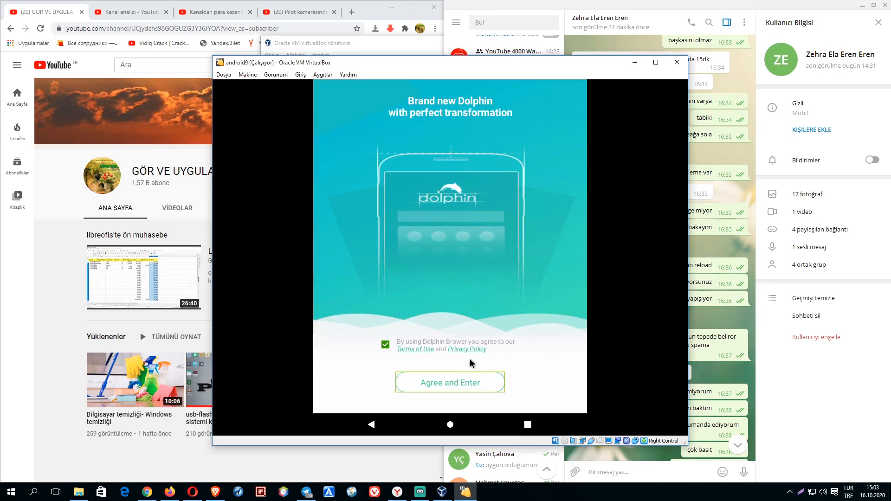
{"action": "left_click", "coordinate": [456, 383]}
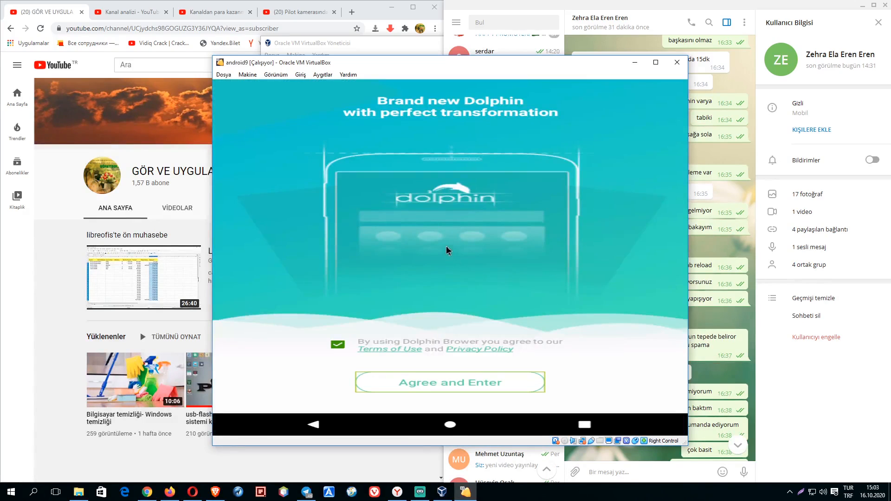
{"action": "left_click", "coordinate": [444, 378]}
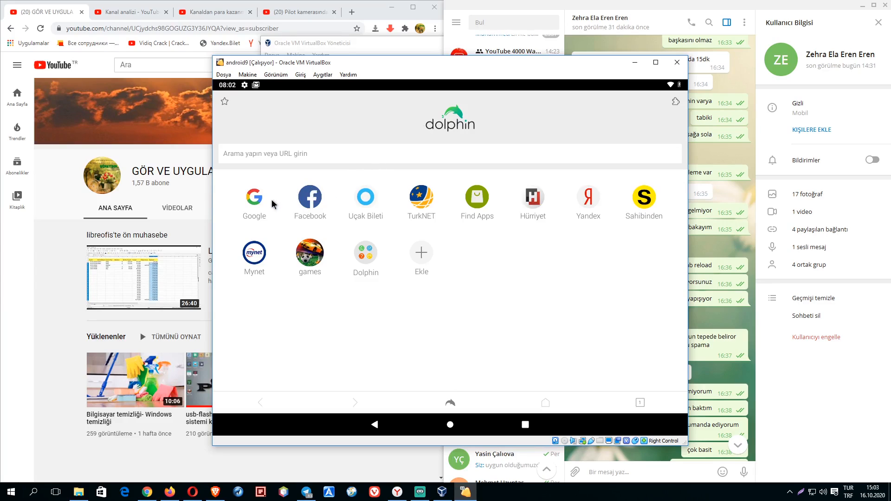
{"action": "left_click", "coordinate": [268, 153]}
{"action": "type", "text": "you"}
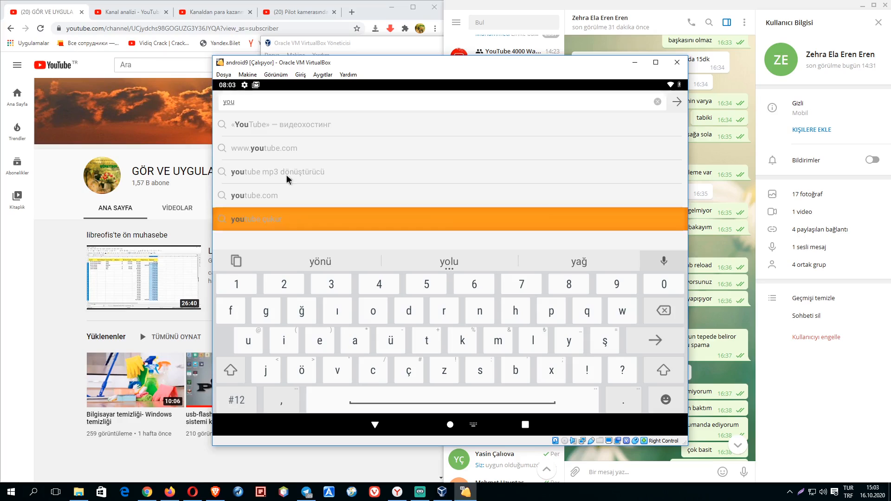
{"action": "left_click", "coordinate": [283, 153]}
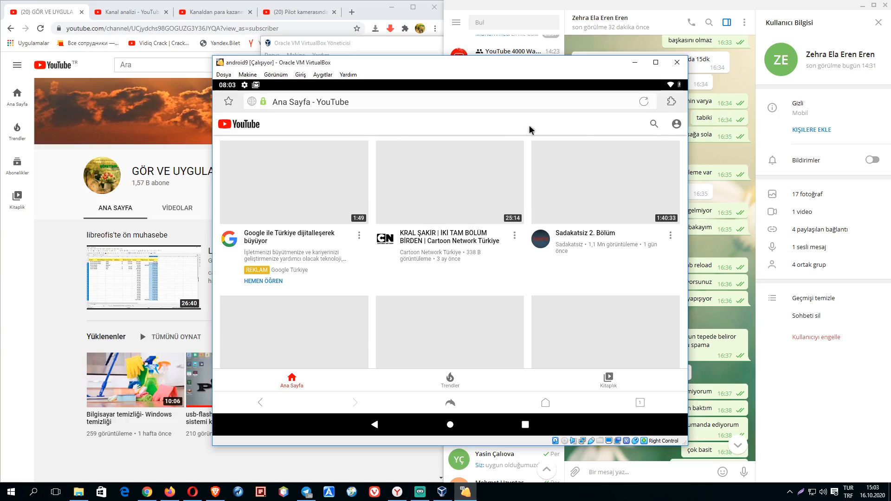
Step: Search YouTube for Gör ve uygula and open the video Libre Office ön muhasebe 4
{"action": "left_click", "coordinate": [654, 125]}
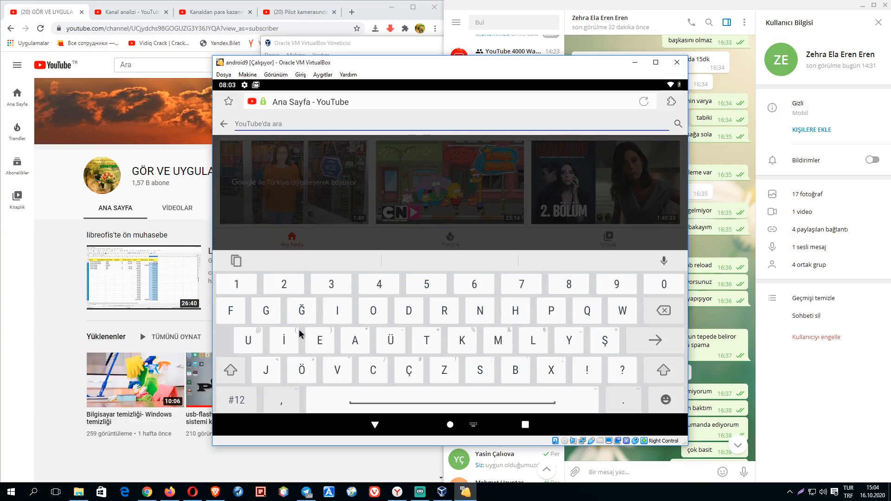
{"action": "type", "text": "Gör"}
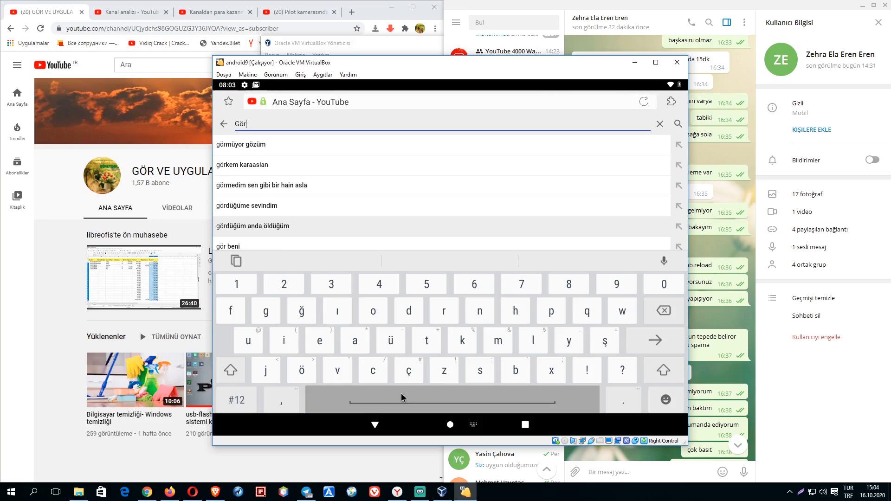
{"action": "type", "text": " ve uygula"}
{"action": "key", "text": "Return"}
{"action": "left_click", "coordinate": [321, 292]}
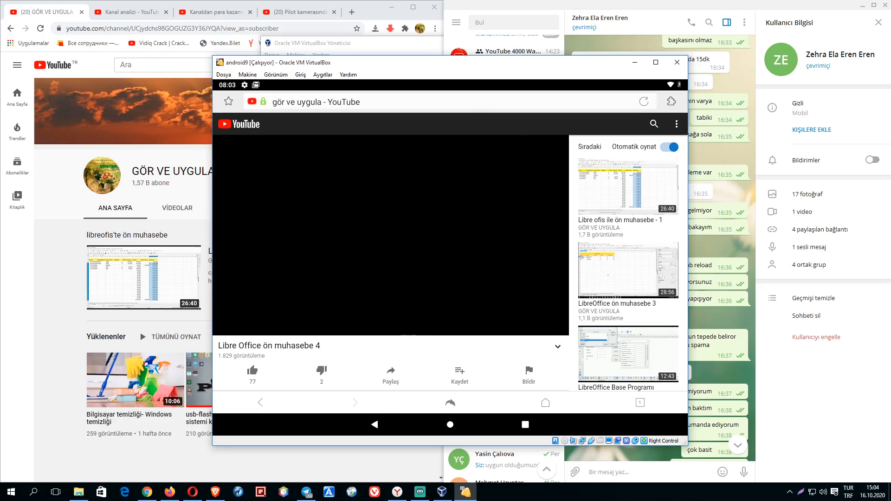
Step: Open the Tab Reload add-on's timer options for the YouTube video page
{"action": "left_click", "coordinate": [672, 102]}
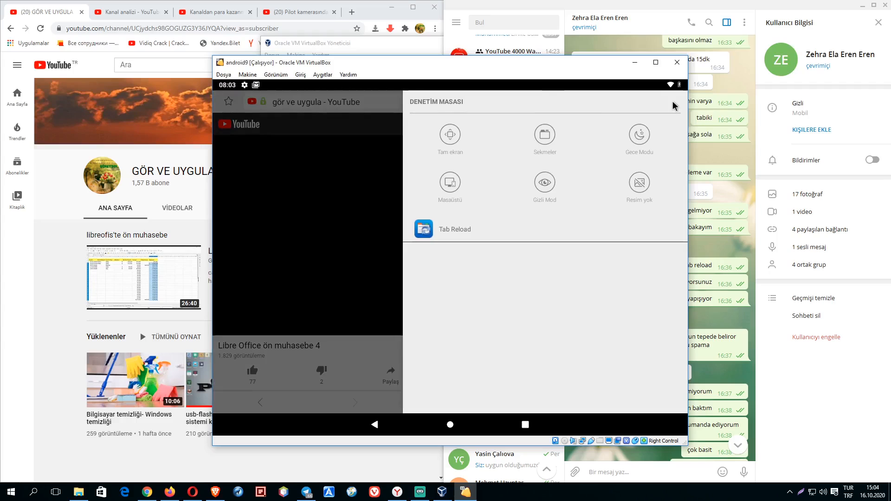
{"action": "left_click", "coordinate": [427, 233]}
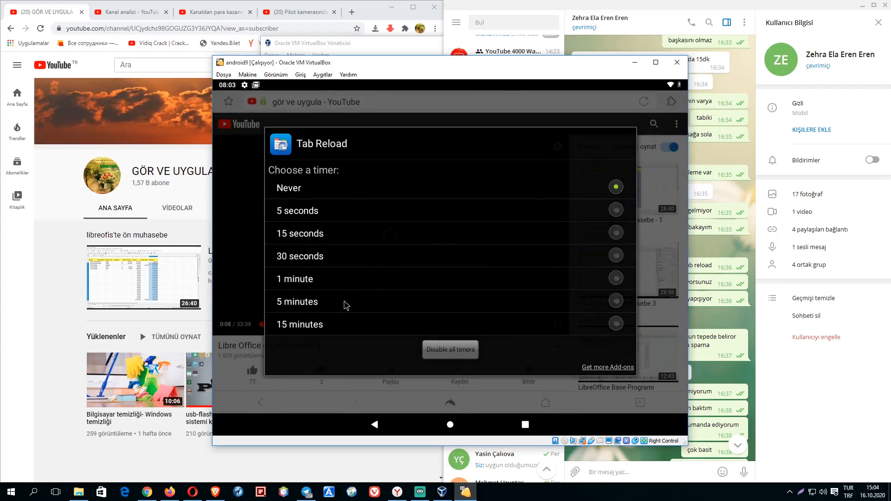